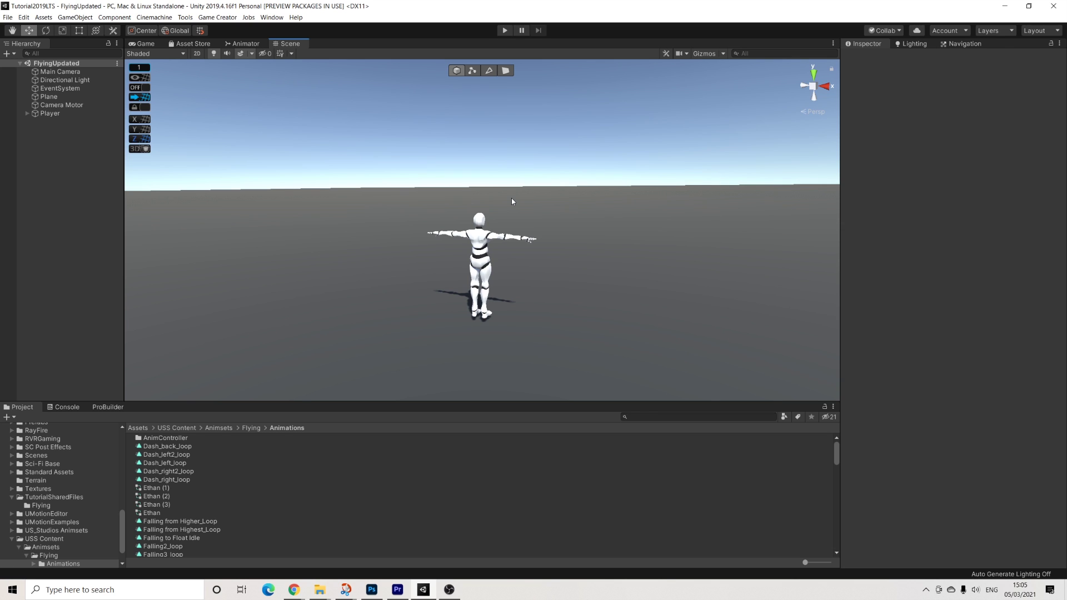
# Create a Game Creator Trigger object and remove its Sphere Collider.
pyautogui.rightClick(45, 140)
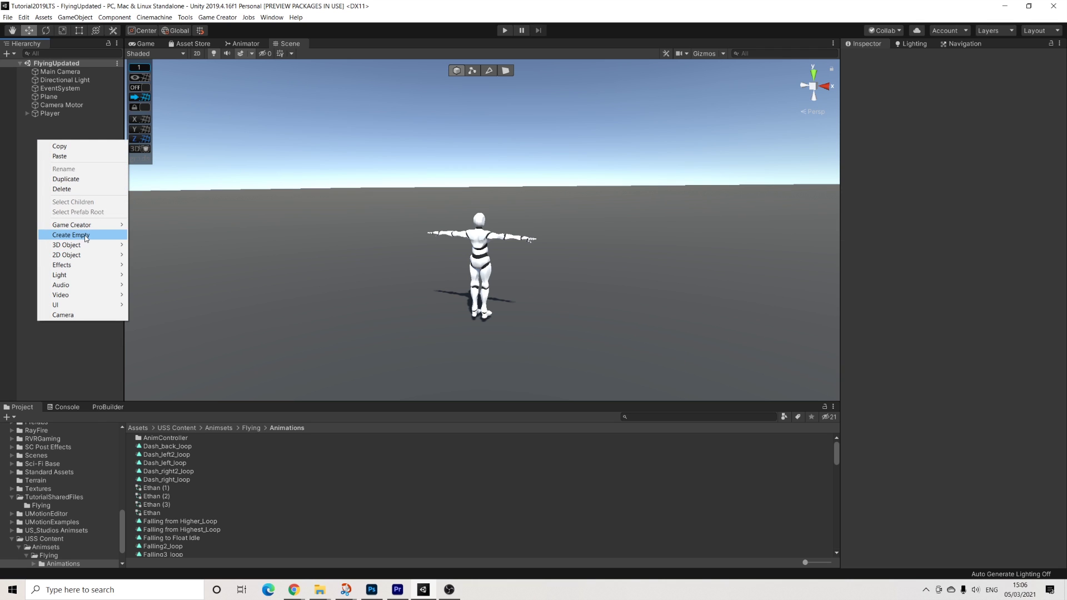
pyautogui.moveTo(83, 224)
pyautogui.click(156, 281)
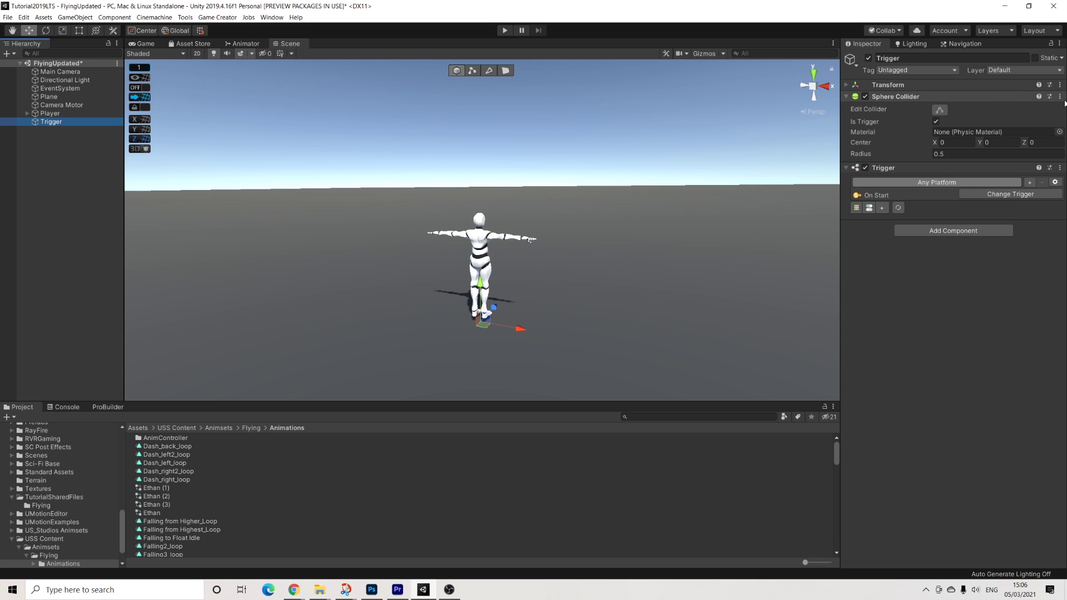
pyautogui.click(1060, 97)
pyautogui.click(993, 119)
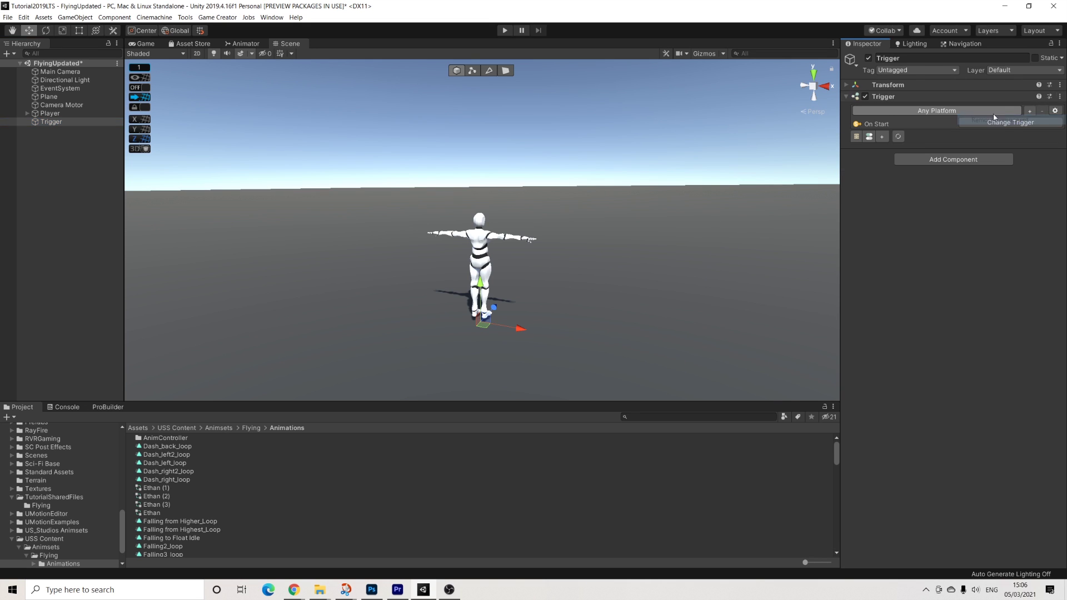
# Add a Local Variables component and move it above the Trigger component.
pyautogui.click(920, 159)
pyautogui.write('local')
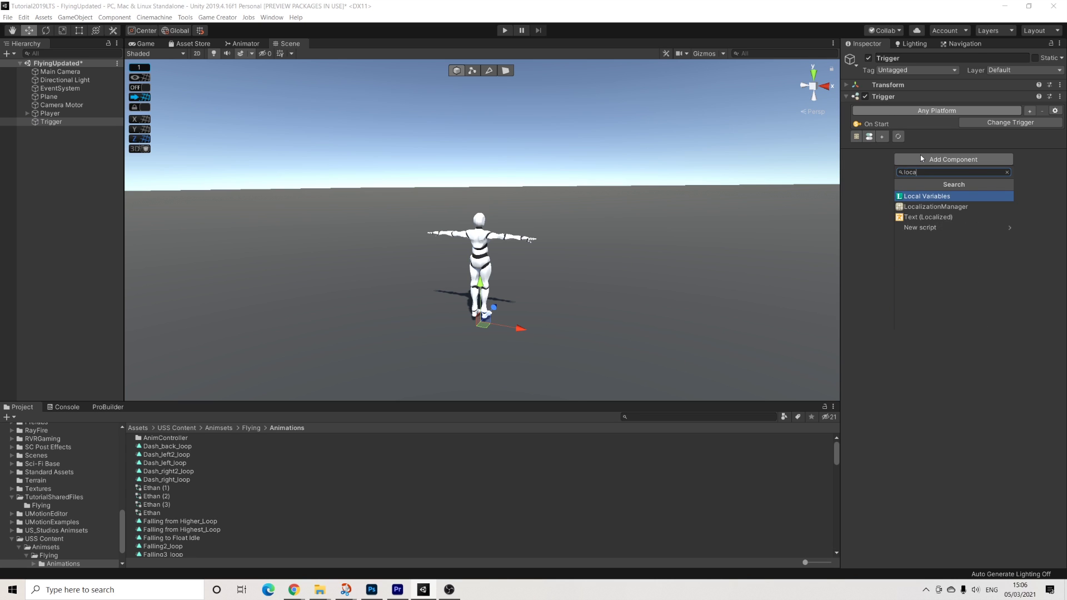
pyautogui.press('Return')
pyautogui.click(1059, 155)
pyautogui.click(983, 187)
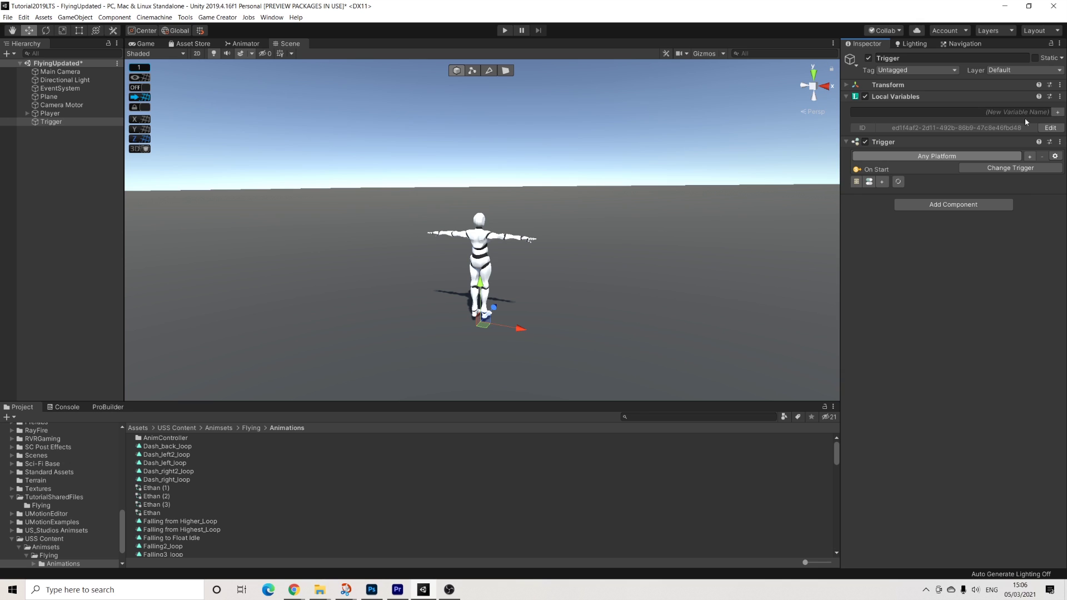
# Add a local variable named Flying of type Bool.
pyautogui.click(1057, 112)
pyautogui.click(950, 136)
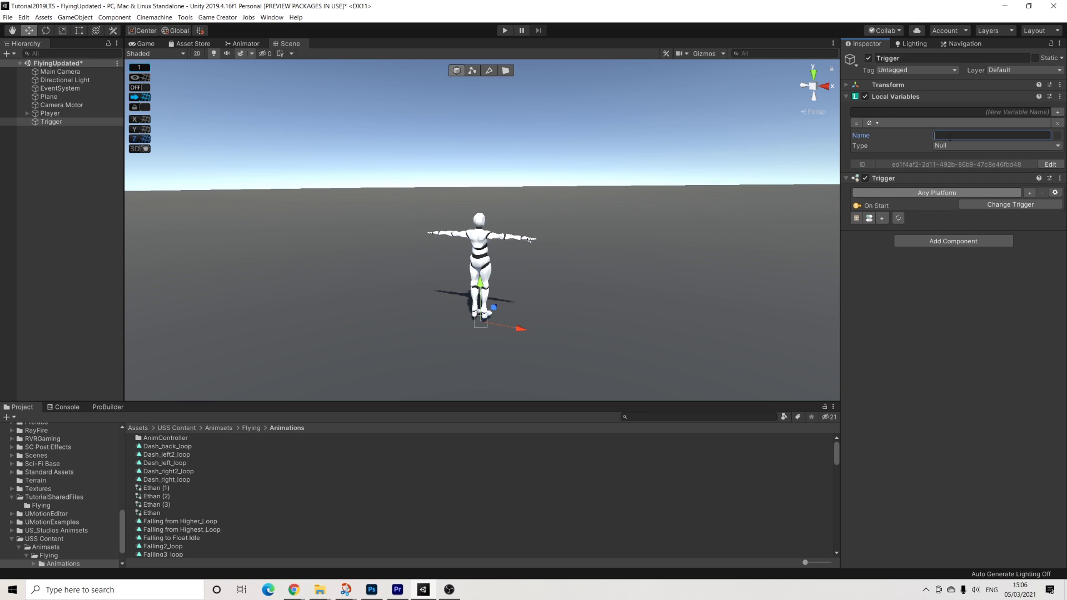
pyautogui.write('Flying')
pyautogui.click(994, 146)
pyautogui.click(956, 203)
pyautogui.click(935, 136)
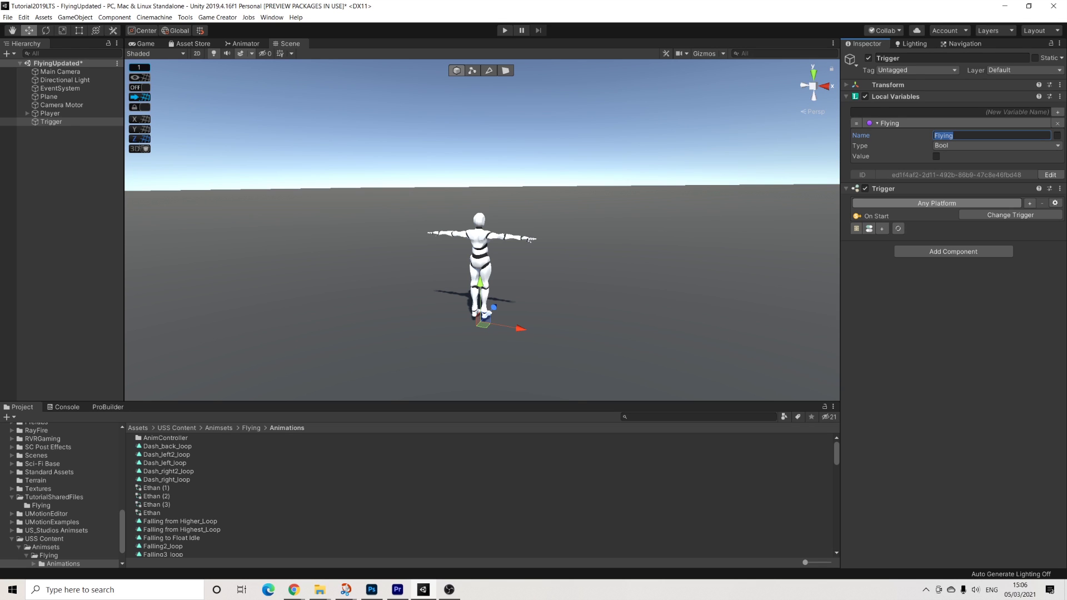
pyautogui.click(994, 216)
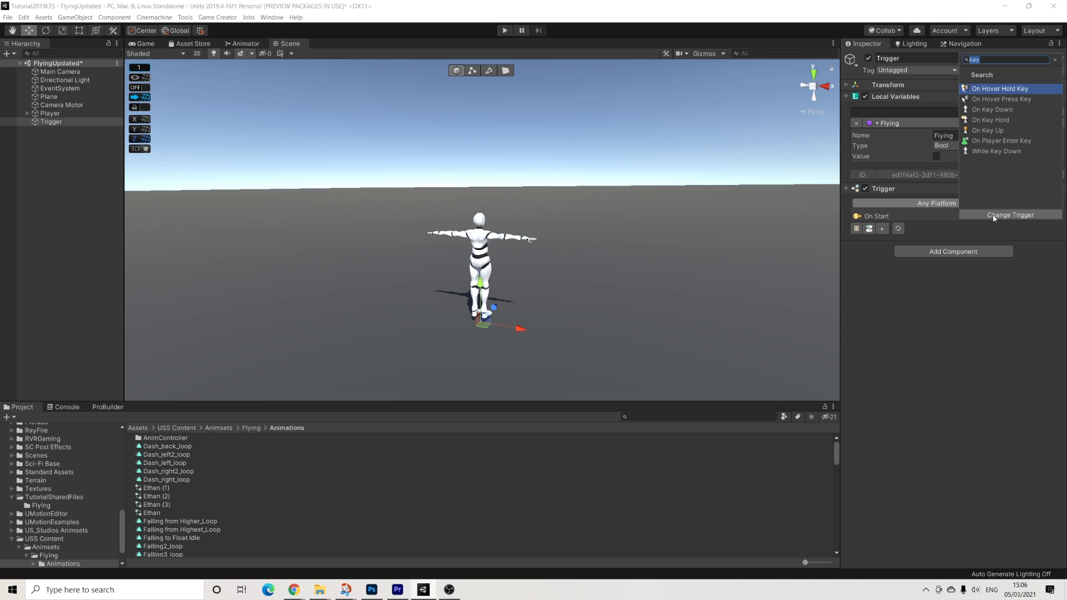
# Add four more Trigger components to the Trigger object, all left at On Start.
pyautogui.click(929, 251)
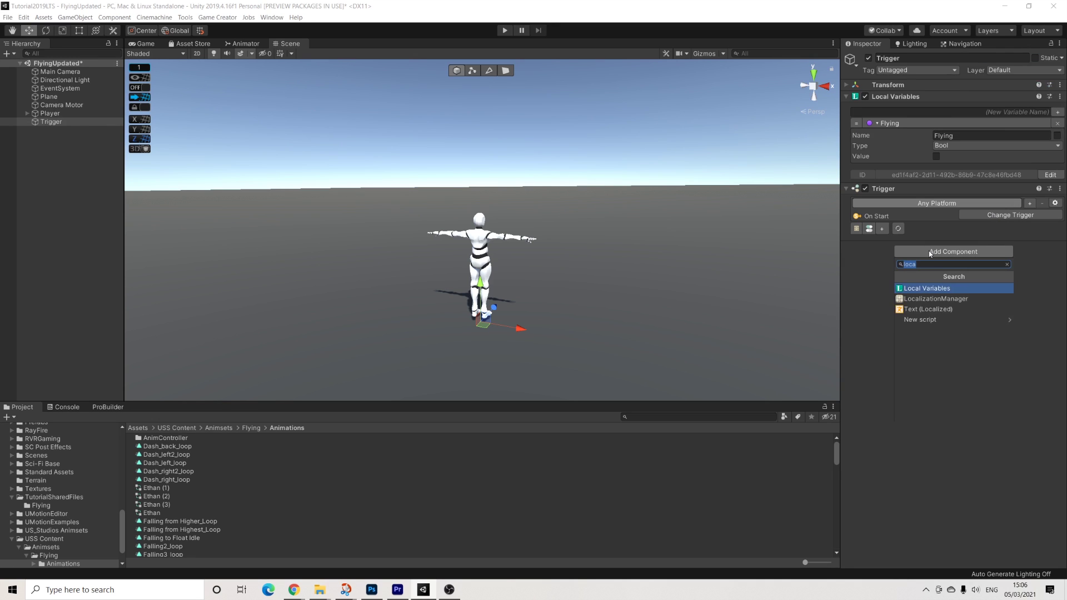
pyautogui.write('trigger')
pyautogui.press('Return')
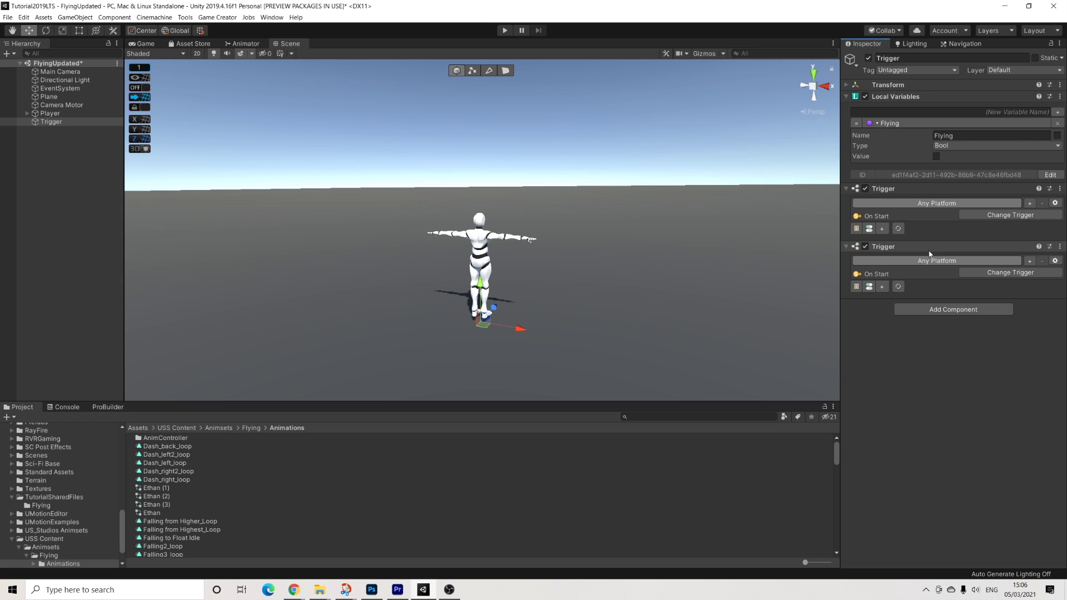
pyautogui.click(924, 311)
pyautogui.write('trigg')
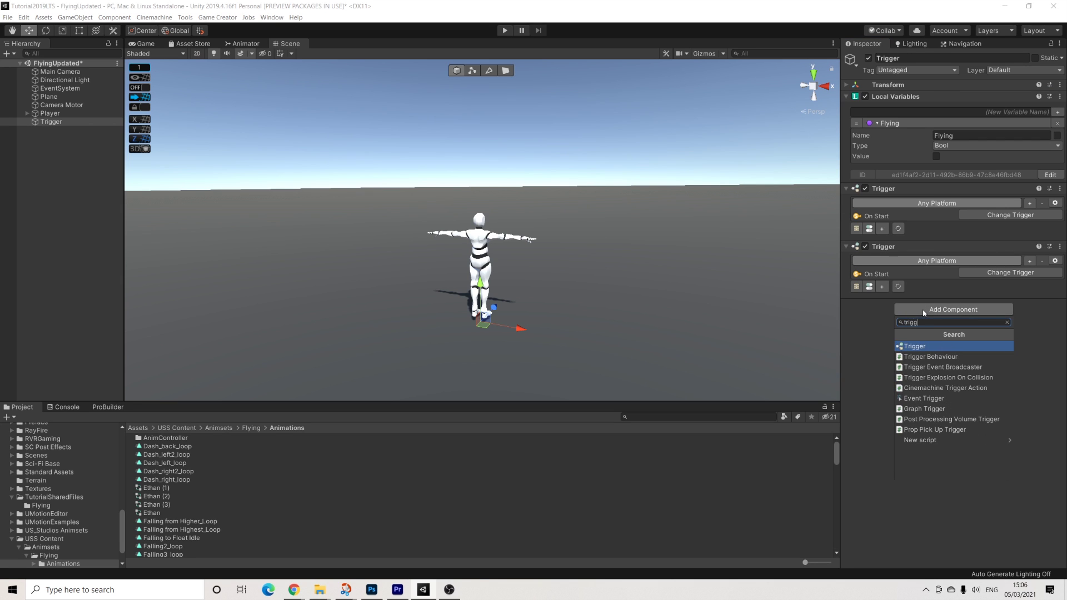
pyautogui.press('Return')
pyautogui.click(936, 367)
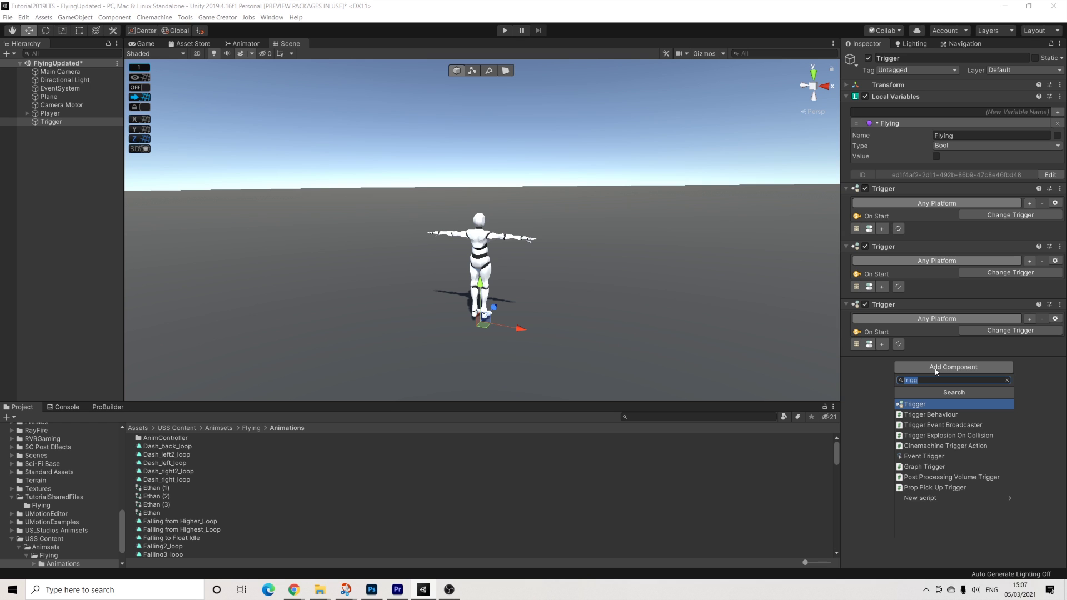
pyautogui.write('trig')
pyautogui.press('Return')
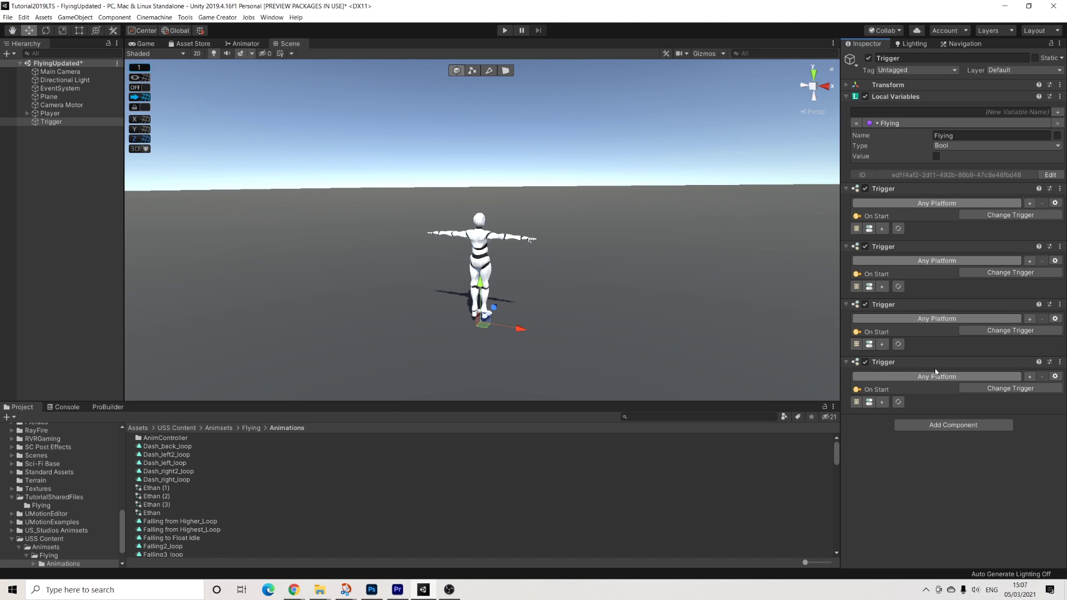
pyautogui.click(935, 425)
pyautogui.write('trig')
pyautogui.press('Return')
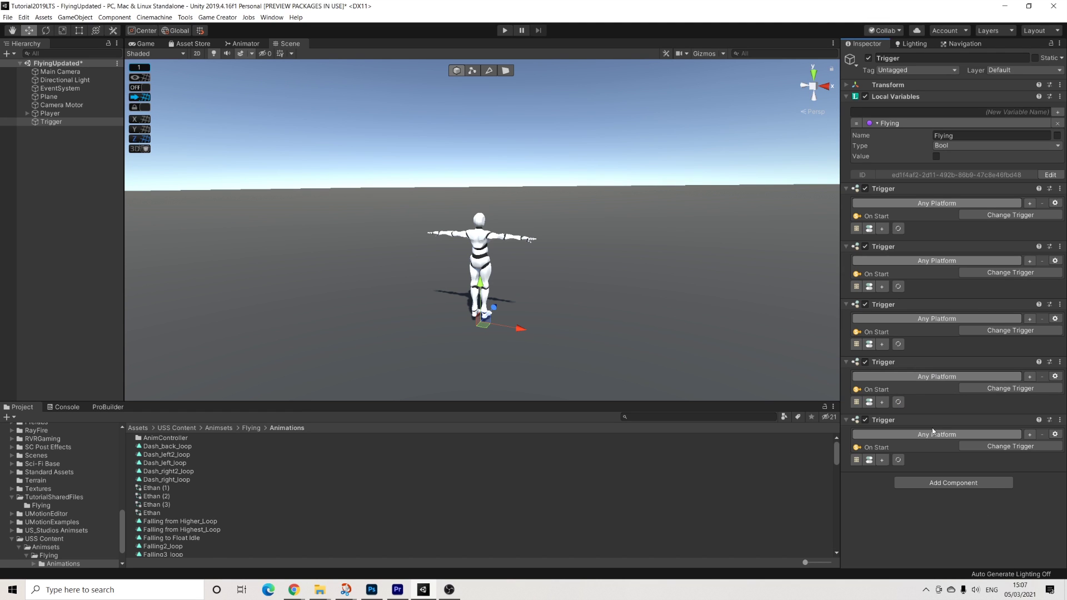
# Give the first Trigger a conditions slot and set it to On Key Hold, executing On Timeout.
pyautogui.click(871, 230)
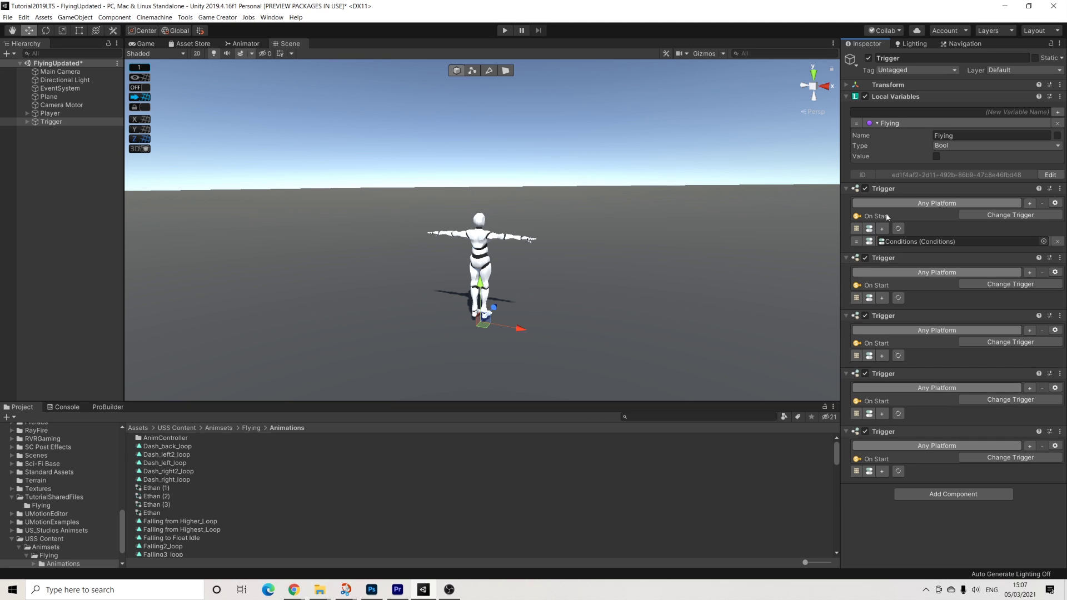
pyautogui.click(980, 214)
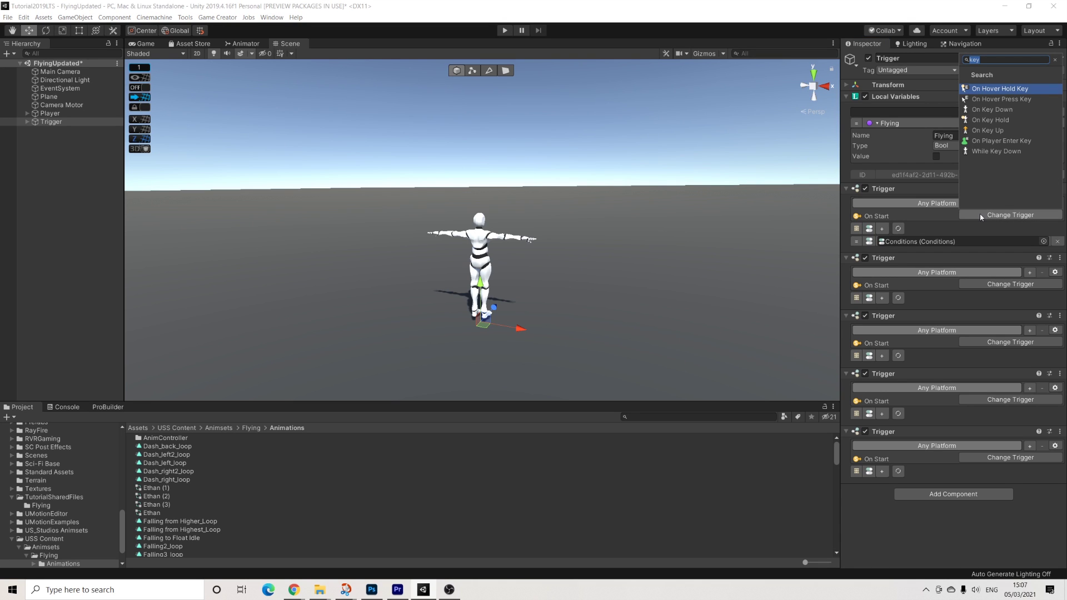
pyautogui.click(990, 120)
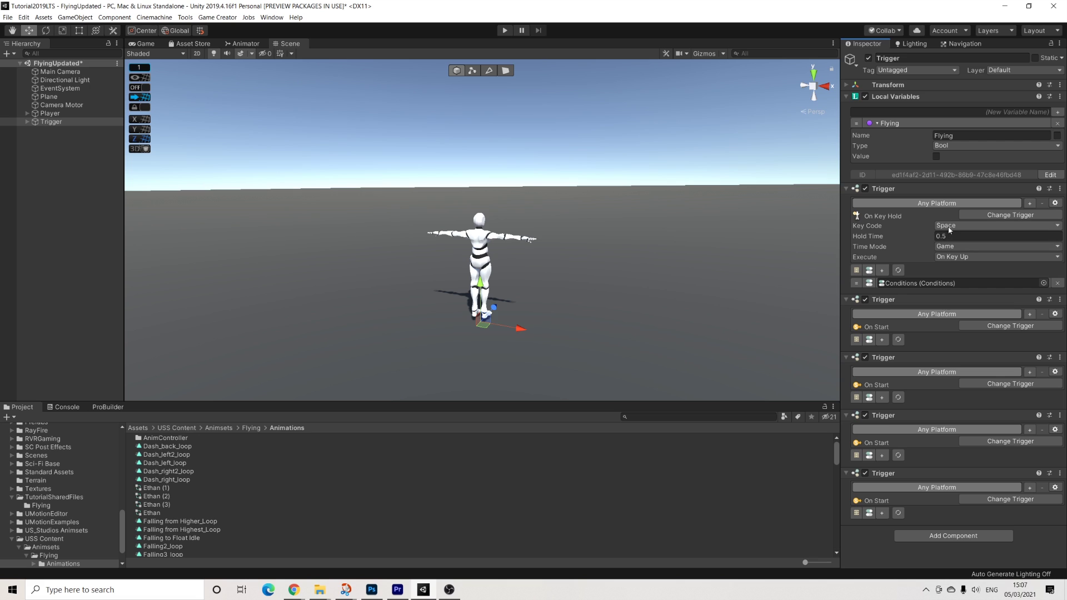
pyautogui.click(952, 257)
pyautogui.click(952, 278)
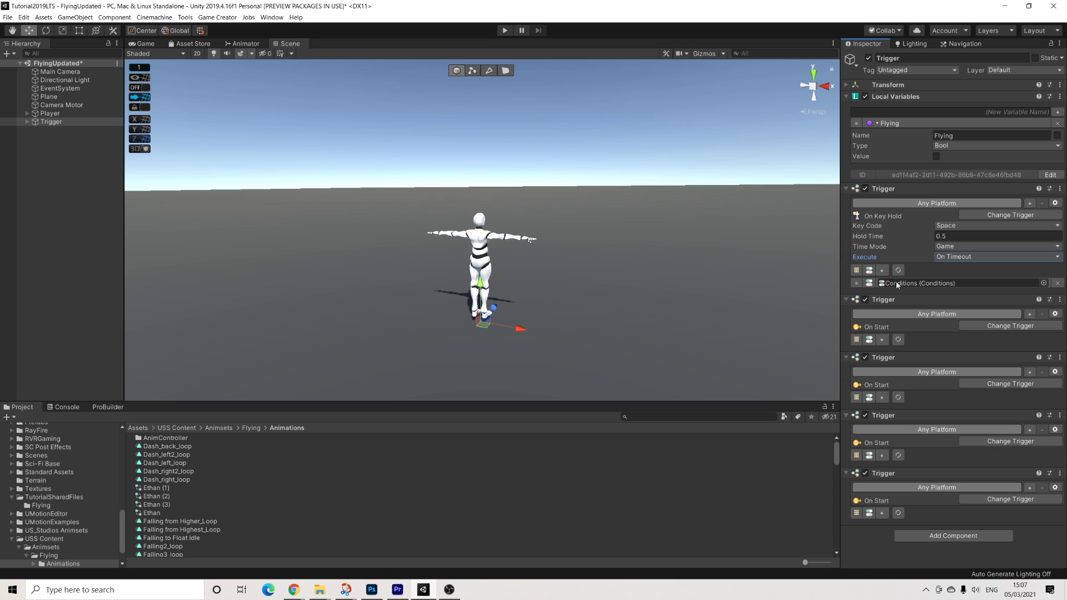
# Rename the Trigger's Conditions child object to StateConditions.
pyautogui.click(27, 121)
pyautogui.click(55, 130)
pyautogui.click(915, 58)
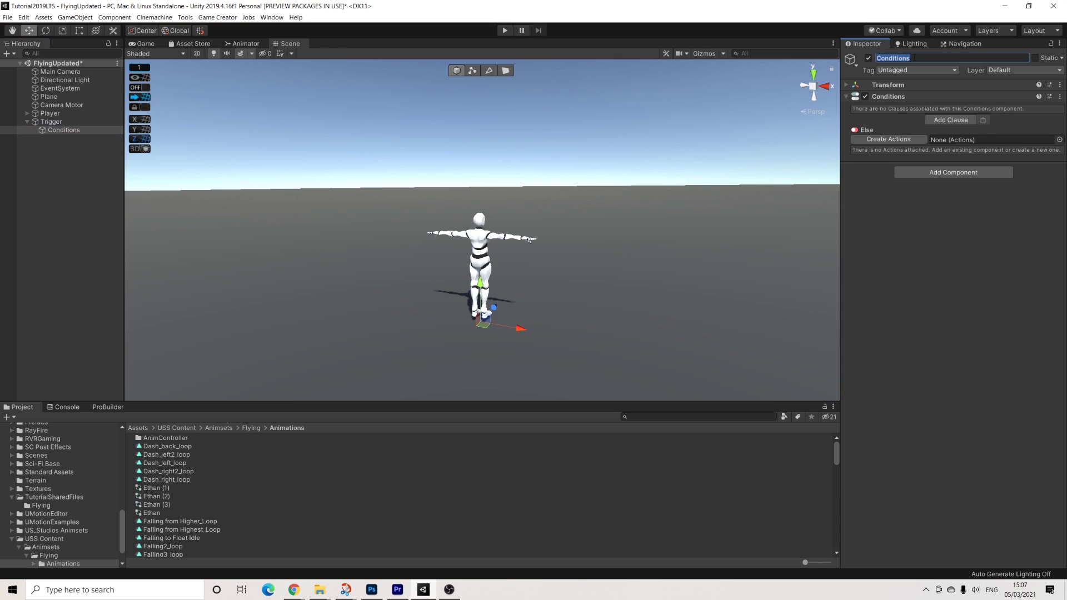
pyautogui.write('StateConditions')
pyautogui.press('Return')
# Add a clause with a Variable Bool condition comparing the Trigger's local Flying with False, plus Then actions.
pyautogui.click(951, 120)
pyautogui.click(920, 141)
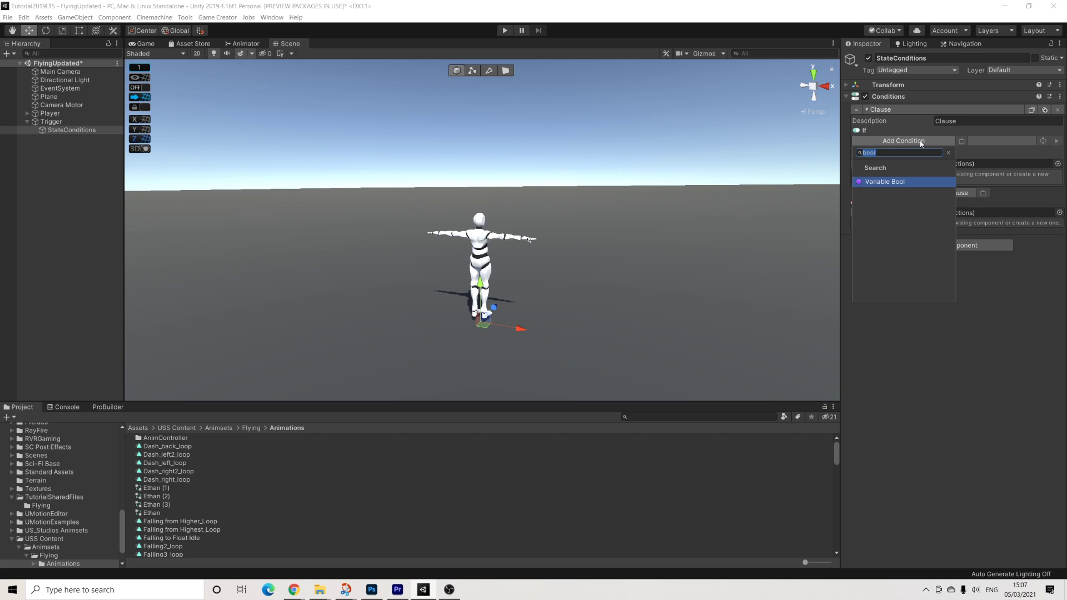
pyautogui.click(885, 182)
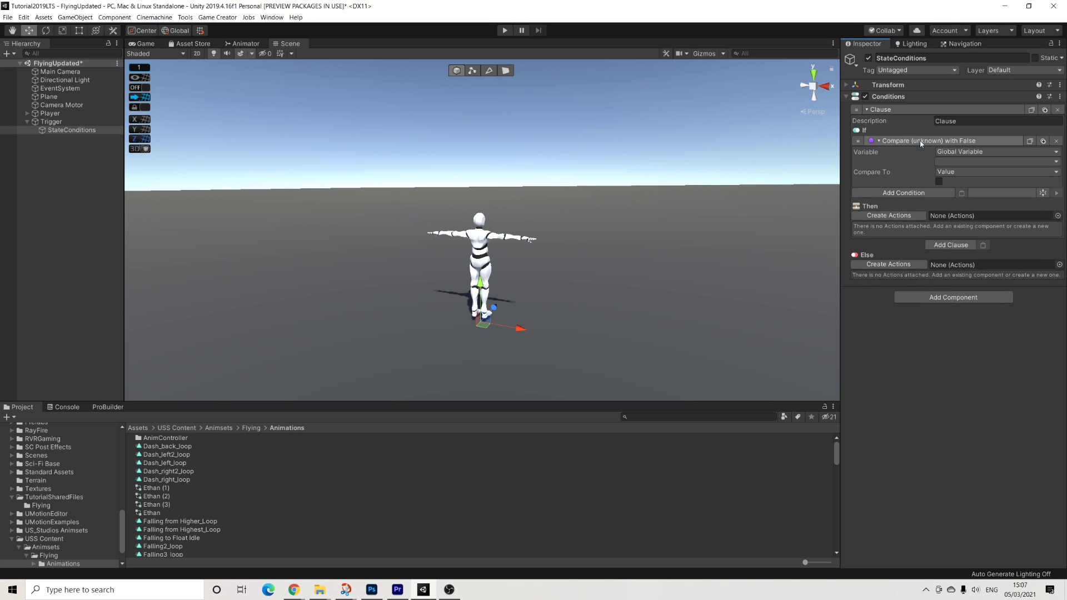
pyautogui.click(972, 151)
pyautogui.click(975, 175)
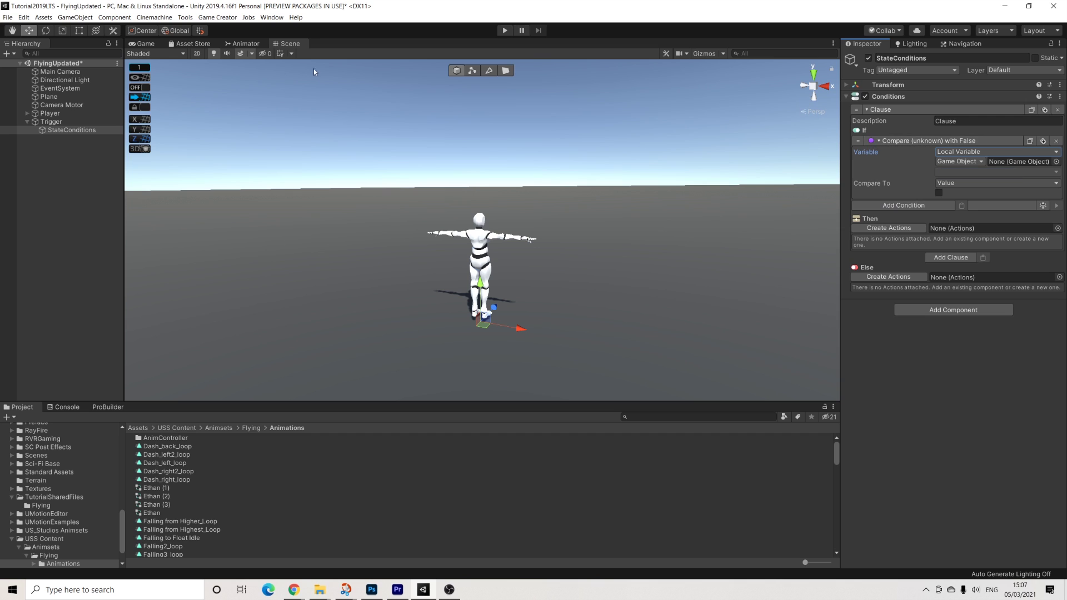
pyautogui.moveTo(702, 145); pyautogui.dragTo(1017, 161)
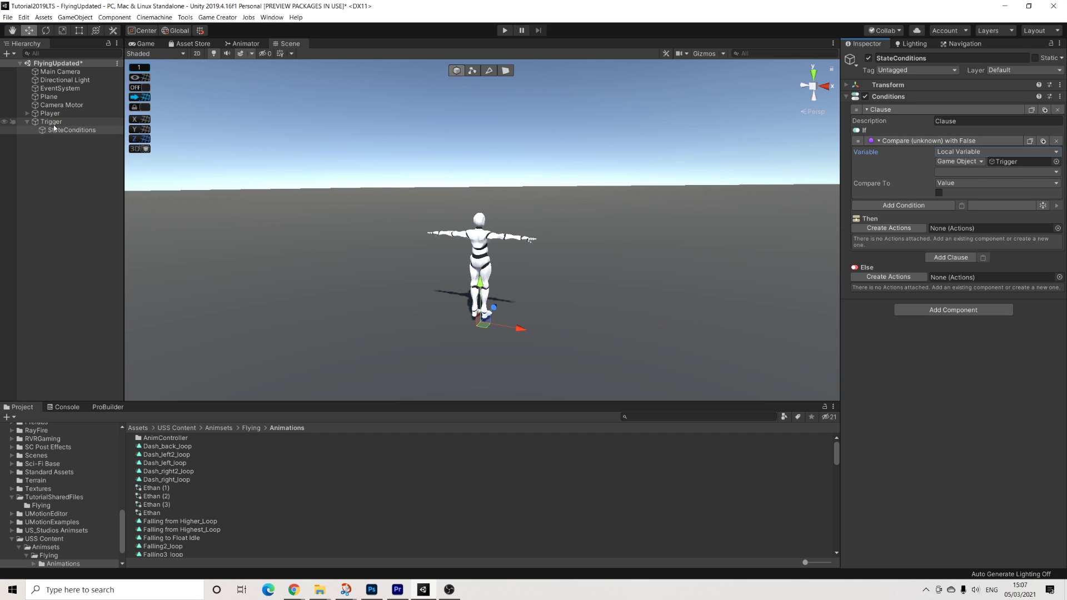
pyautogui.click(952, 171)
pyautogui.click(957, 197)
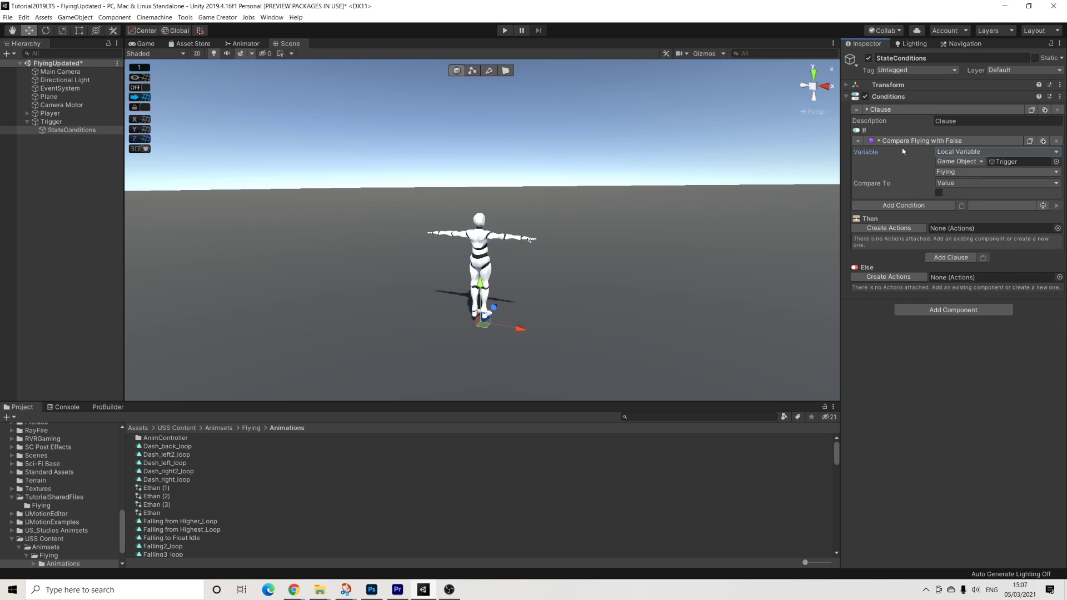
pyautogui.click(902, 230)
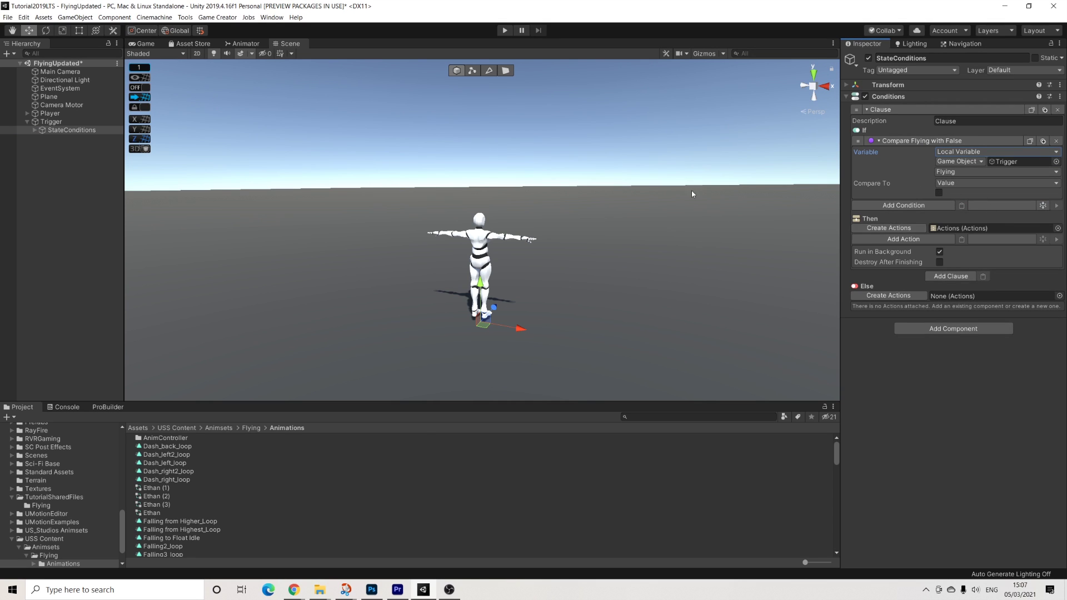
# Rename the Trigger object to FlyTrigger and reselect StateConditions.
pyautogui.click(51, 122)
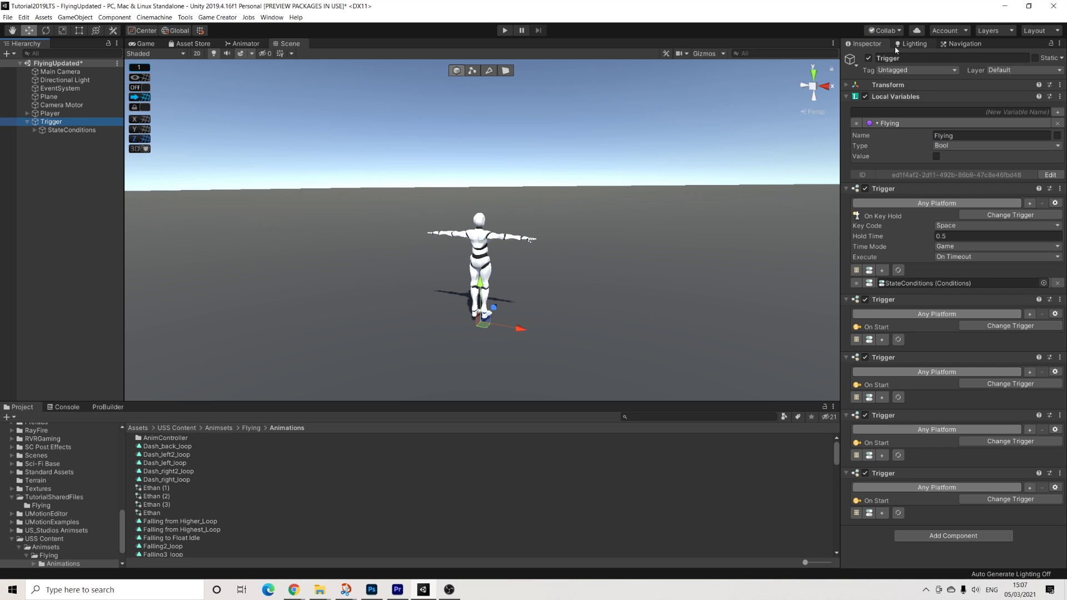
pyautogui.click(878, 57)
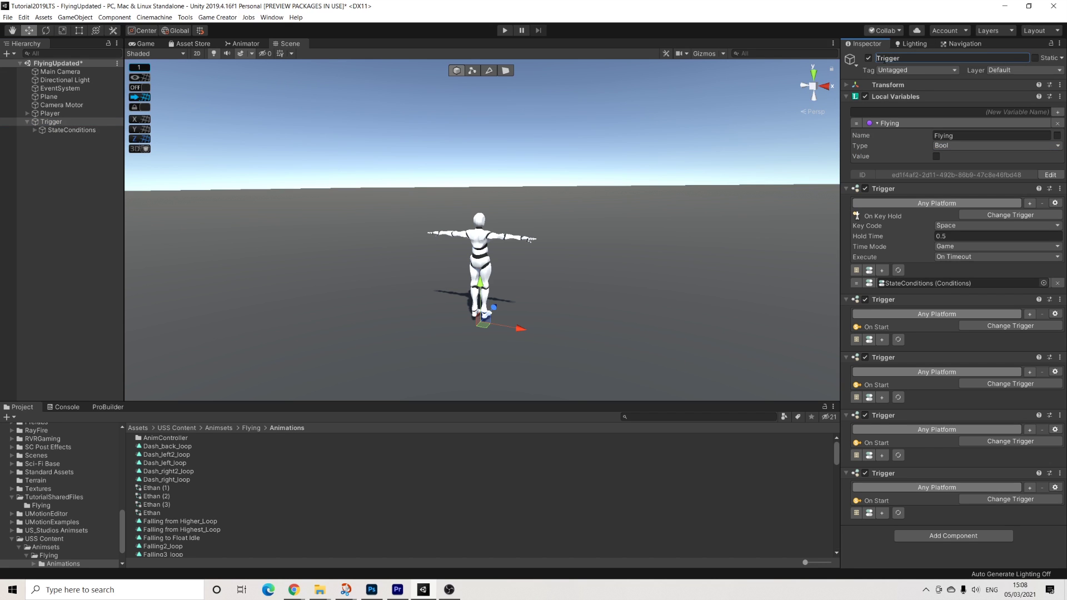
pyautogui.write('Fly')
pyautogui.press('Return')
pyautogui.click(66, 130)
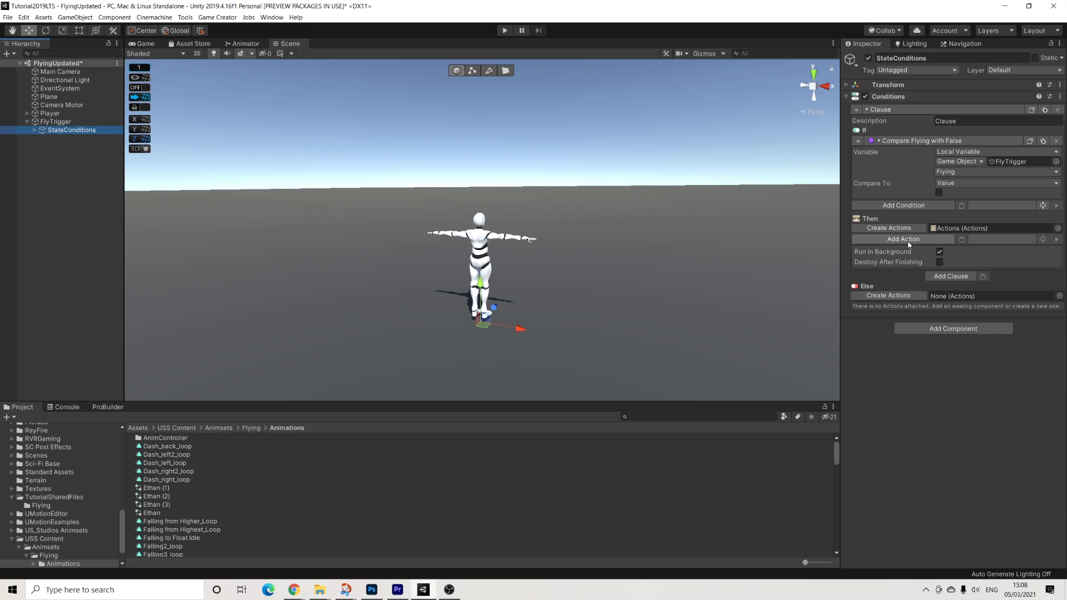
# Add an Assign Bool action setting FlyTrigger's local variable Flying to true.
pyautogui.hotkey('alt', 'Tab')
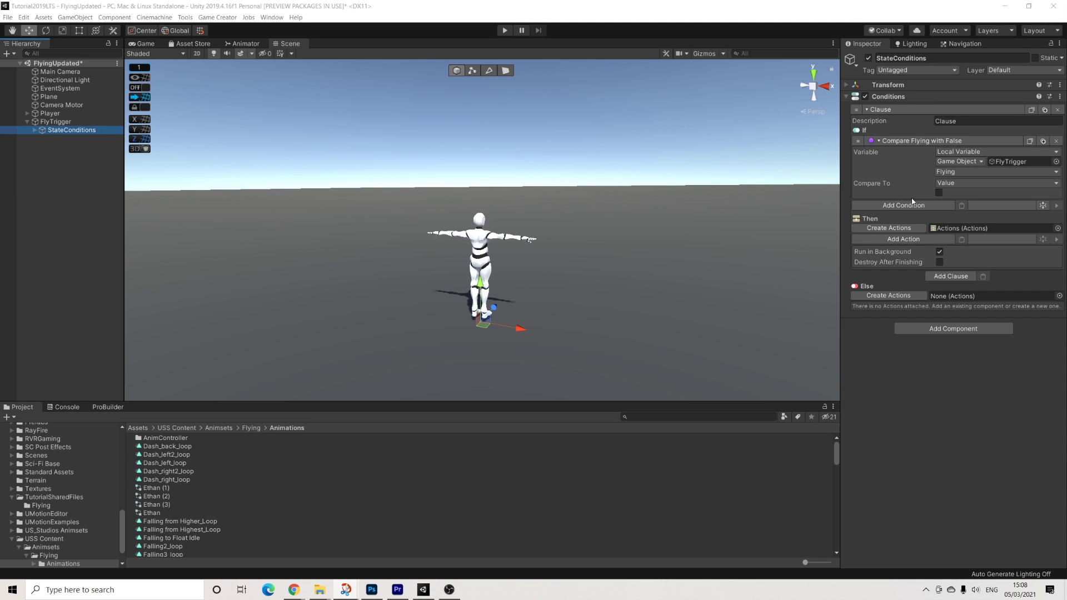
pyautogui.click(893, 243)
pyautogui.write('bool')
pyautogui.press('Return')
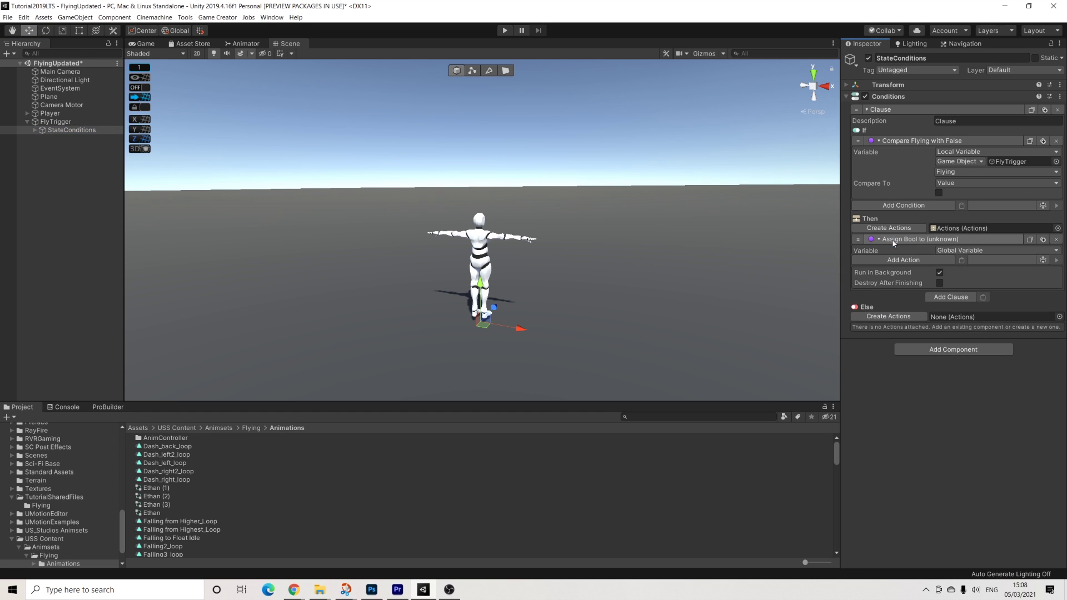
pyautogui.click(956, 250)
pyautogui.click(962, 270)
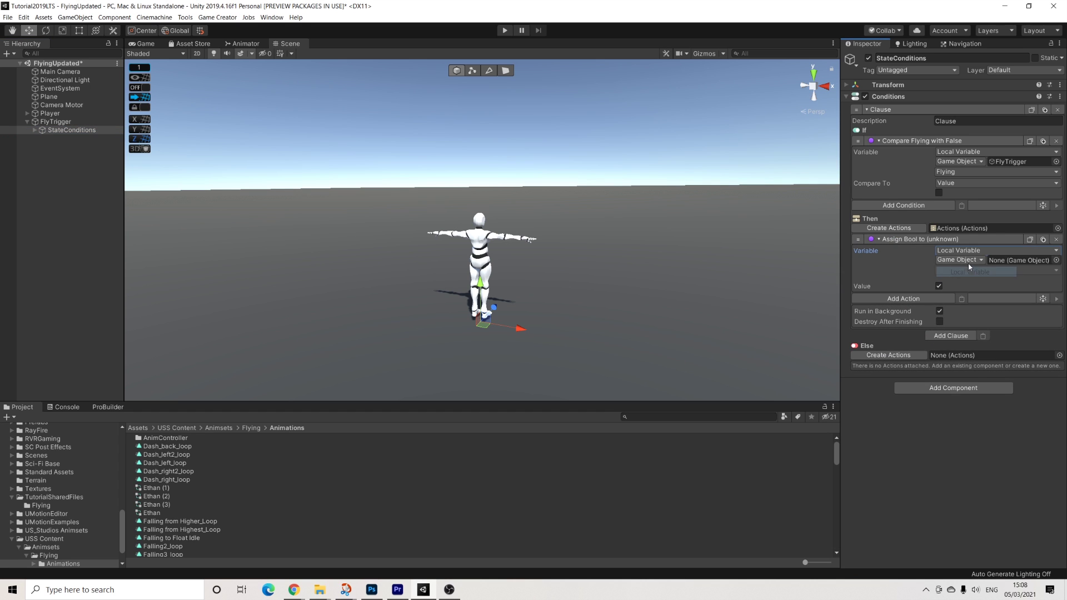
pyautogui.moveTo(62, 126); pyautogui.dragTo(971, 267)
pyautogui.click(970, 269)
pyautogui.click(956, 298)
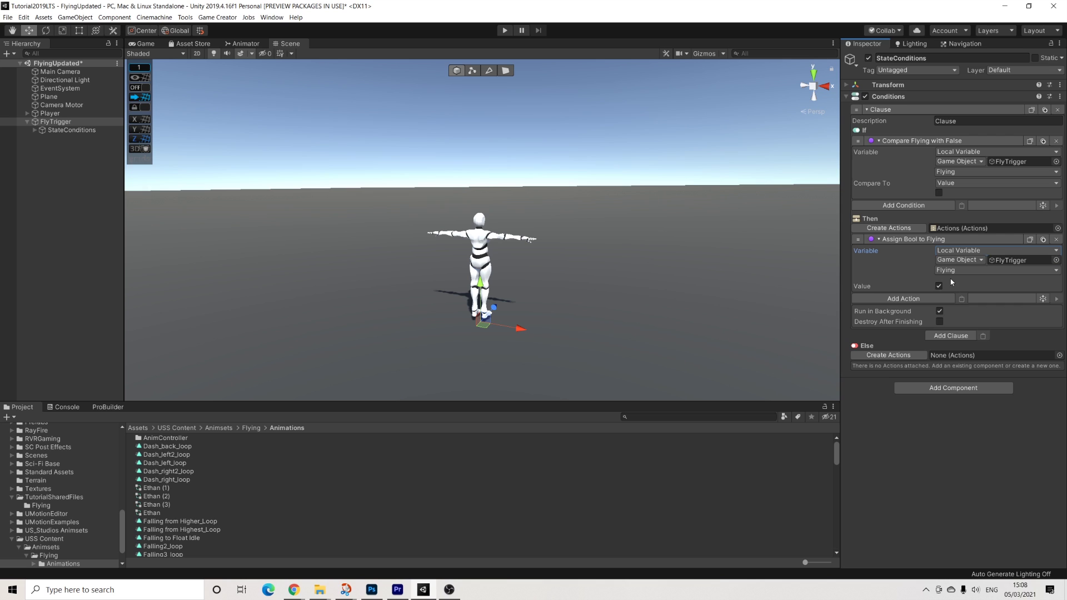
# Add a Character State action and a Change Player IsControllable action.
pyautogui.click(931, 301)
pyautogui.write('state')
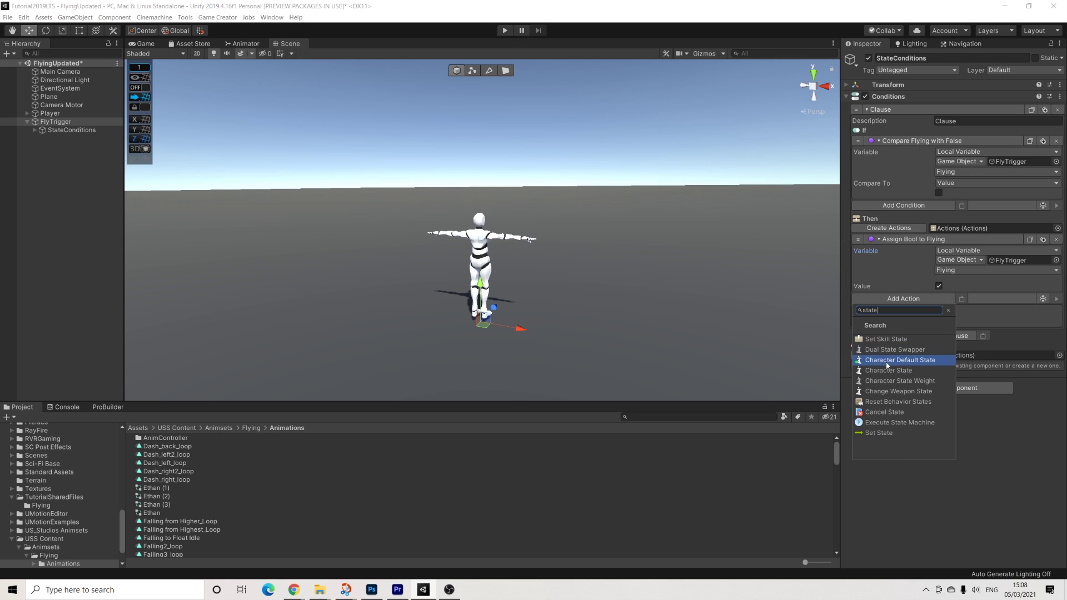
pyautogui.click(888, 370)
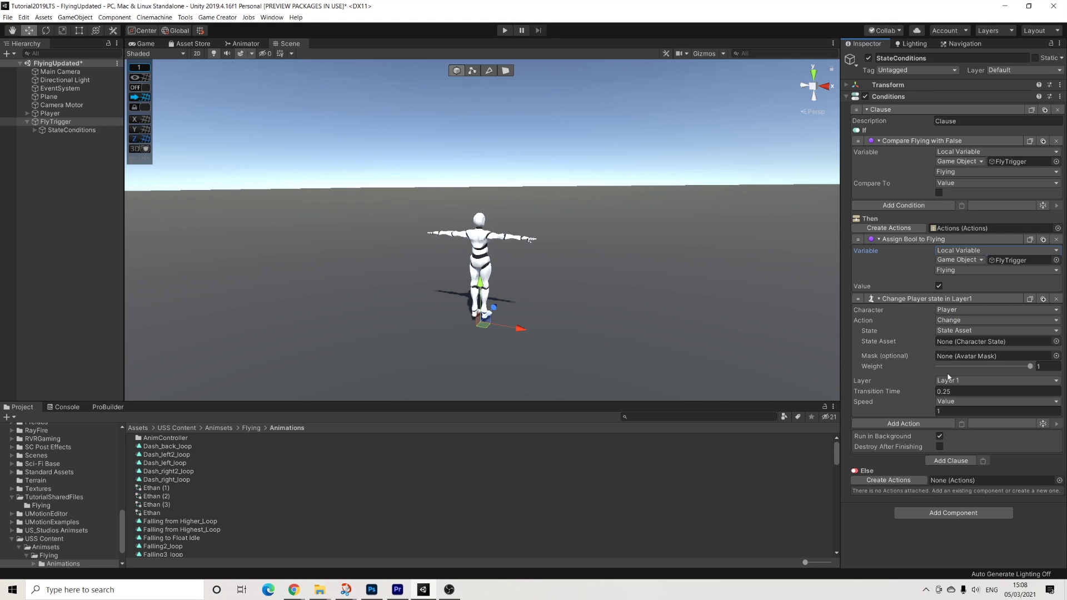
pyautogui.click(904, 424)
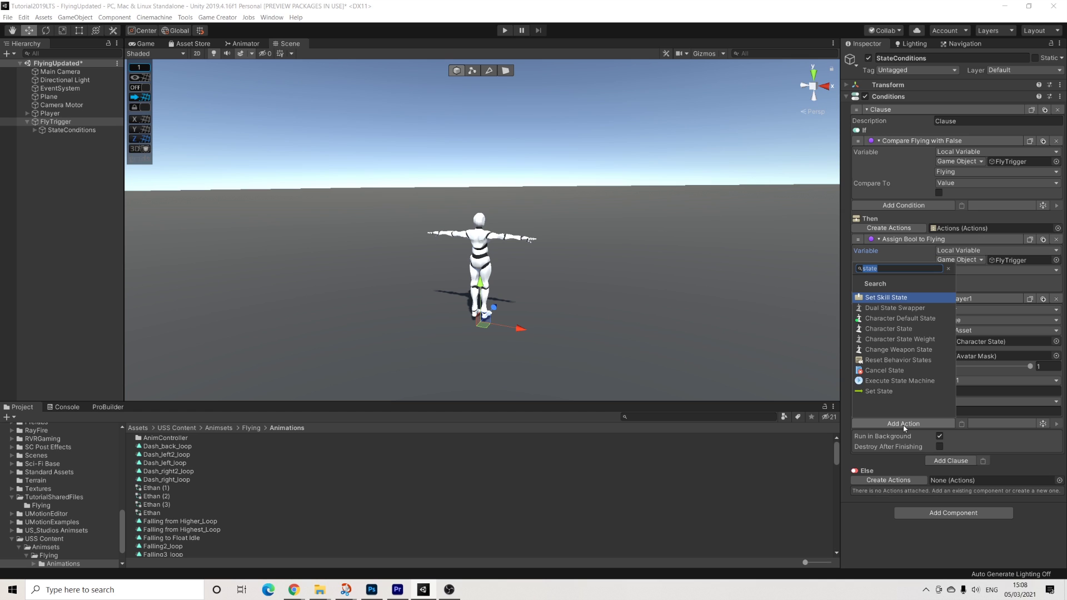
pyautogui.write('controllable')
pyautogui.press('Return')
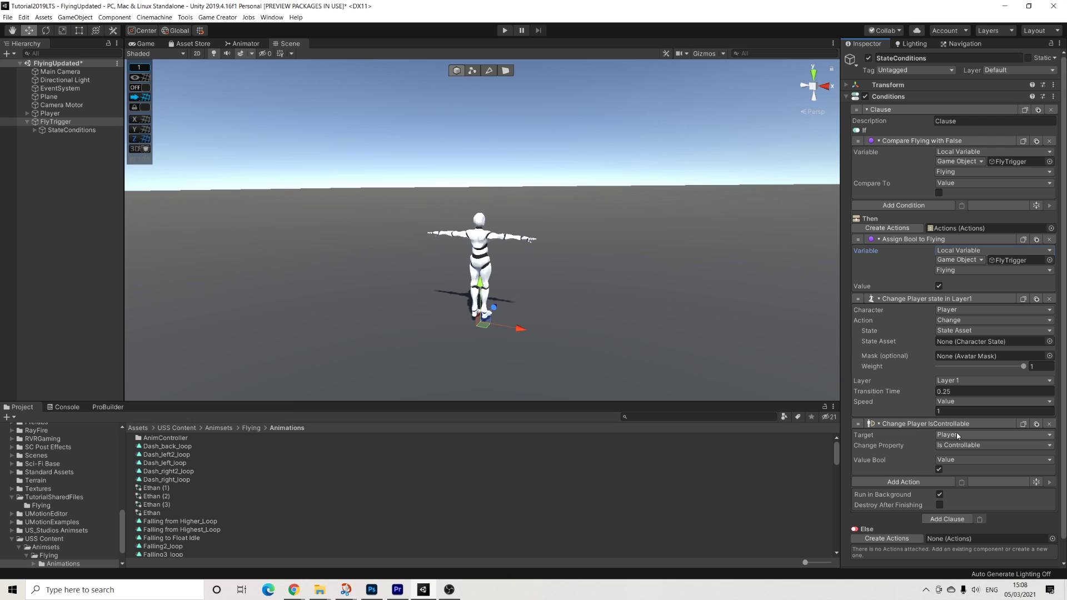
# Change the player property action to set Max Fall Speed to 0.
pyautogui.click(945, 446)
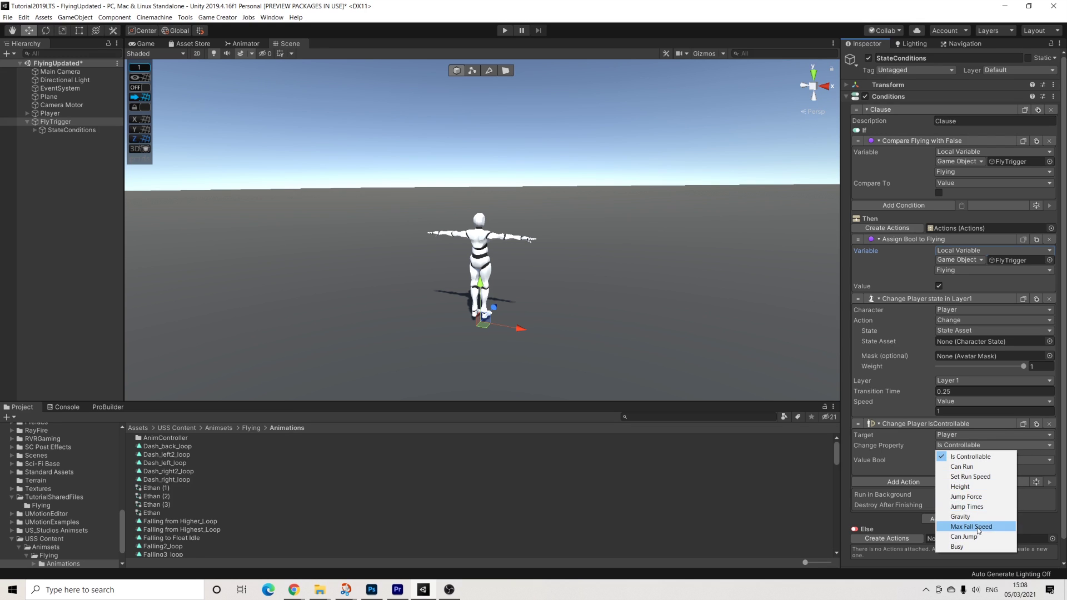
pyautogui.click(970, 526)
pyautogui.click(950, 469)
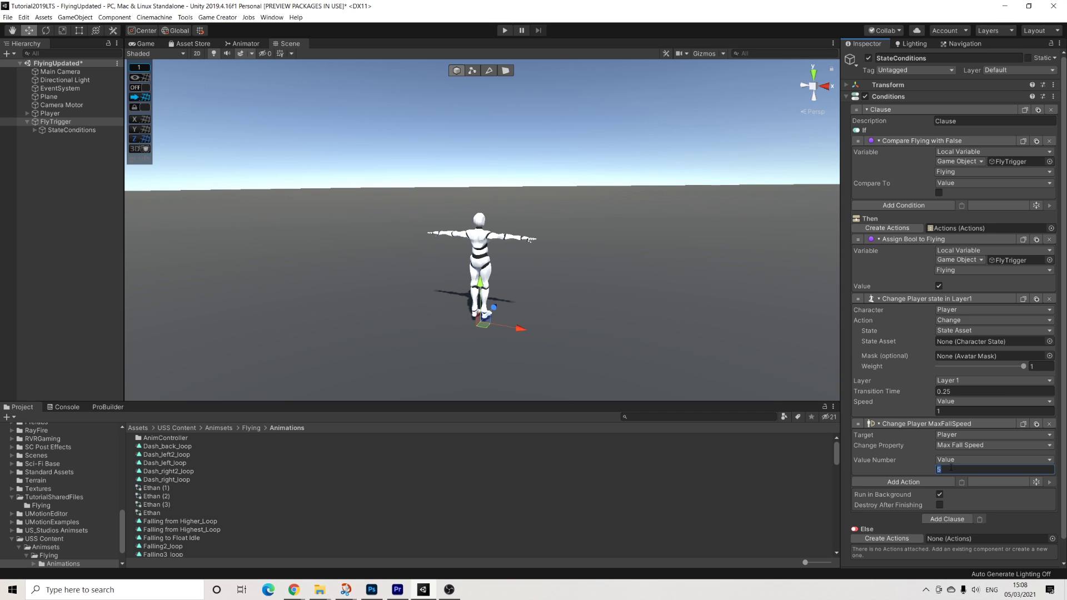
pyautogui.write('0')
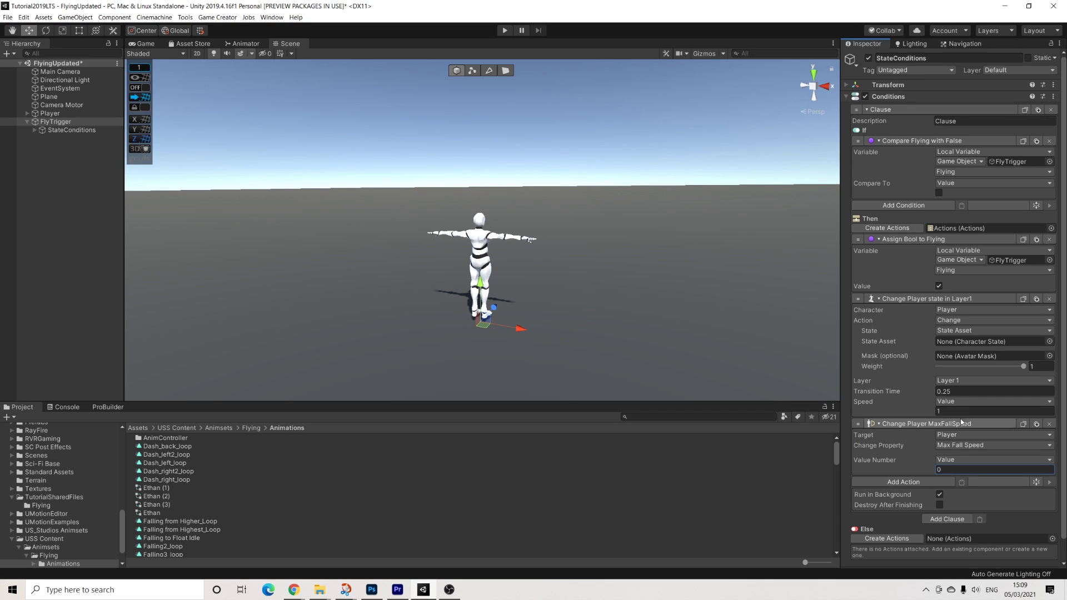
# Duplicate that action and switch the copy to Set Run Speed with value 8.
pyautogui.click(1036, 423)
pyautogui.click(957, 504)
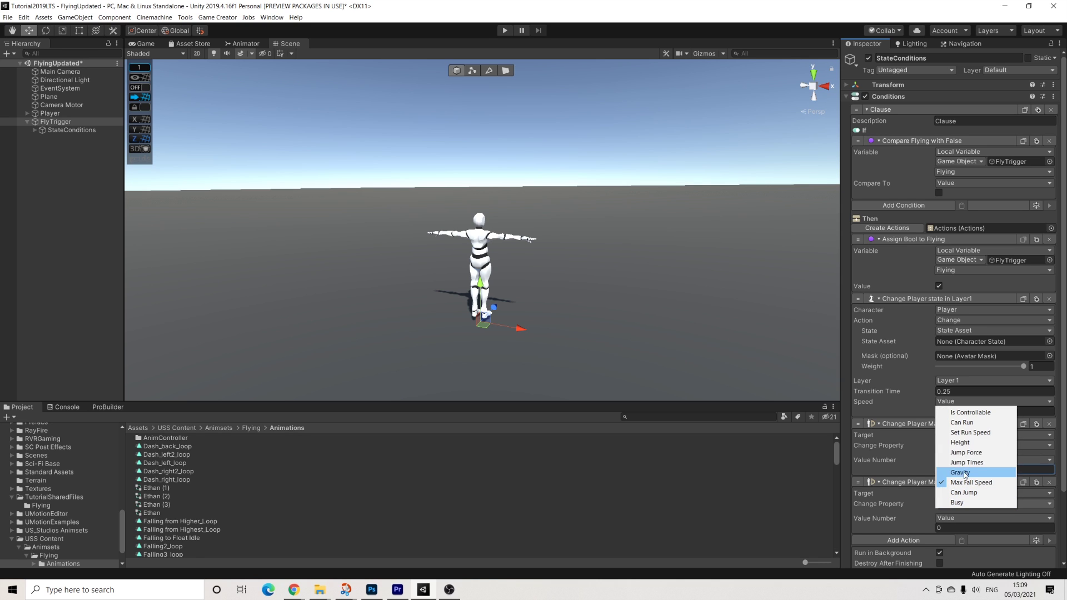
pyautogui.click(967, 433)
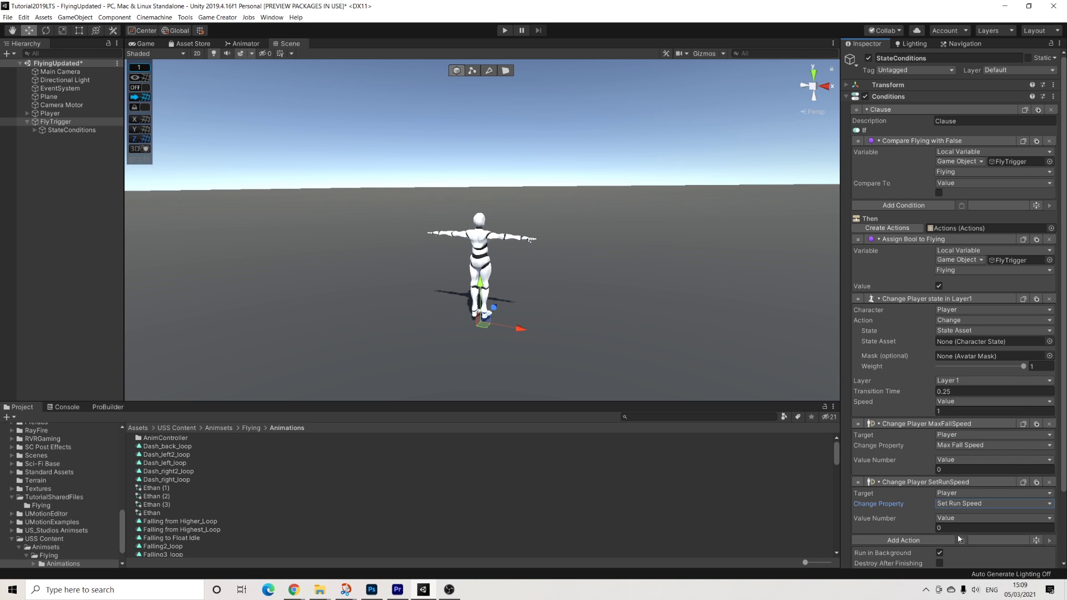
pyautogui.click(961, 528)
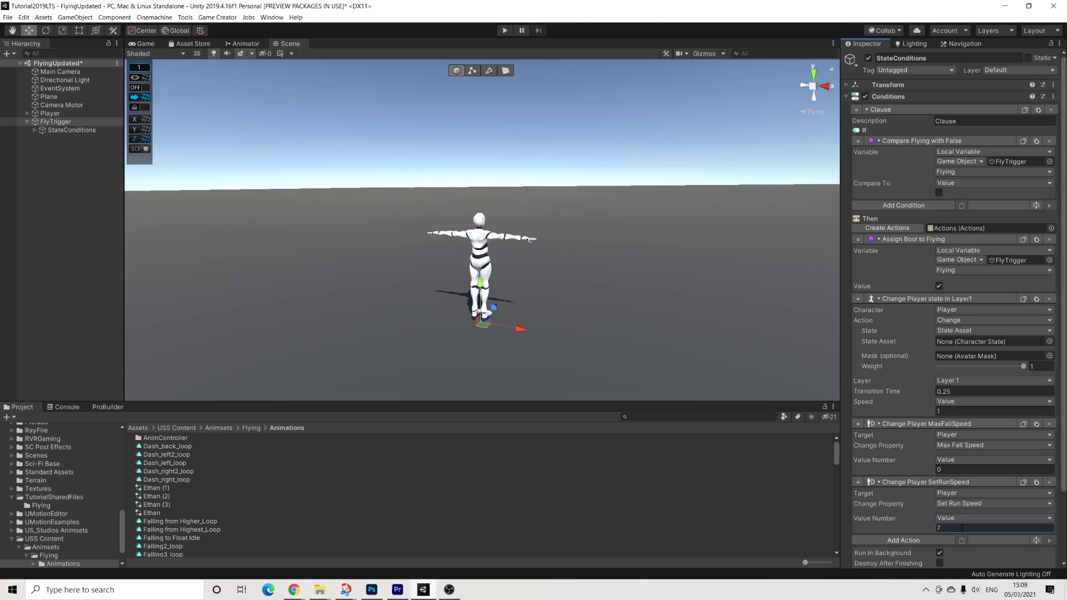
pyautogui.scroll(-3, 961, 527)
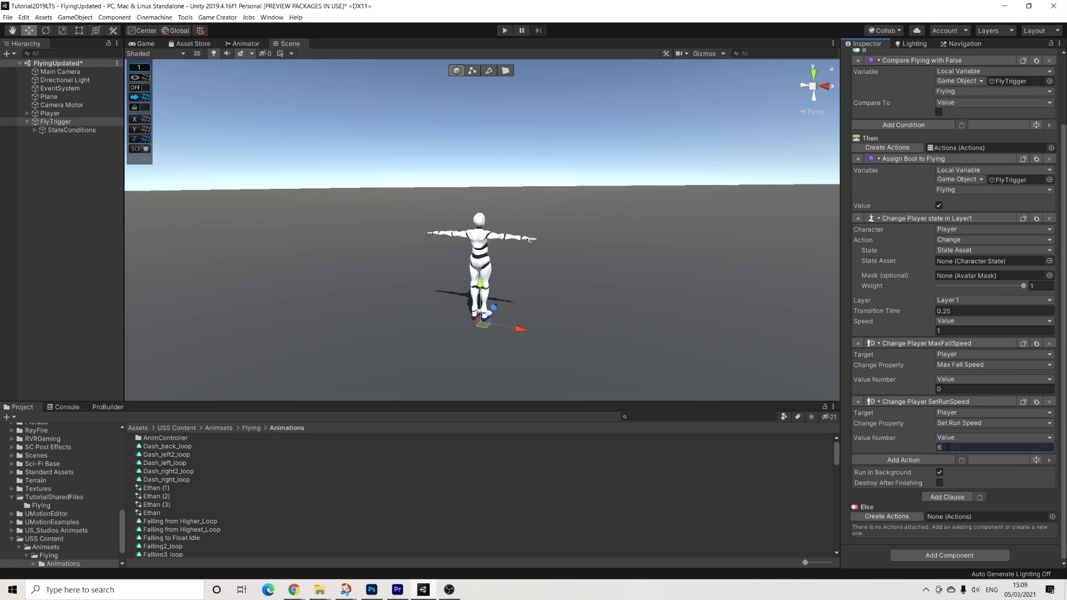
pyautogui.scroll(3, 965, 272)
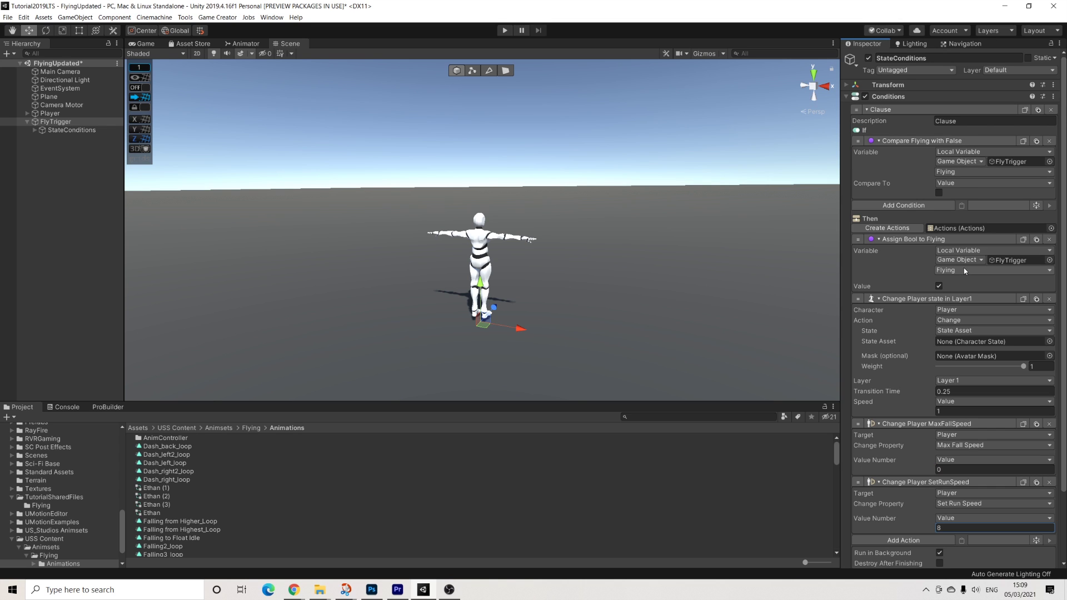
# Duplicate the first clause and give the copy a new Then actions object, keeping both.
pyautogui.click(895, 109)
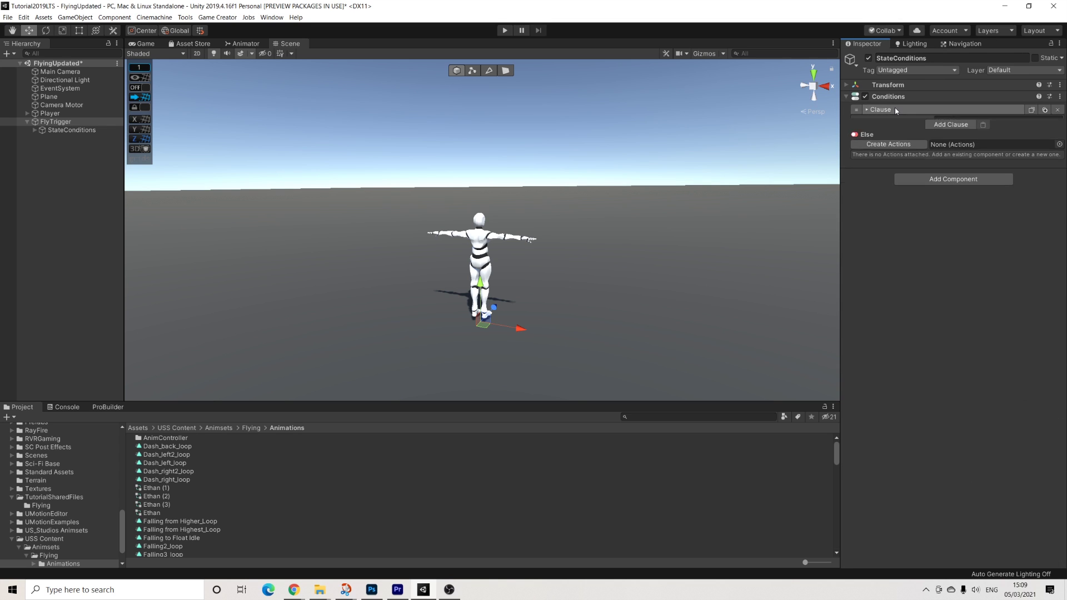
pyautogui.click(1045, 110)
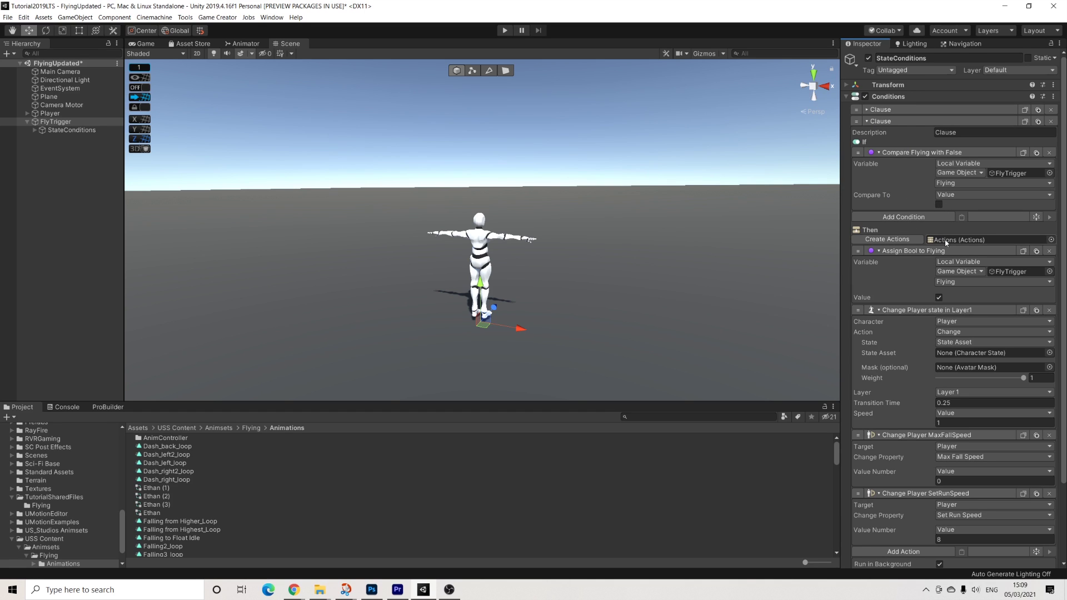
pyautogui.click(892, 240)
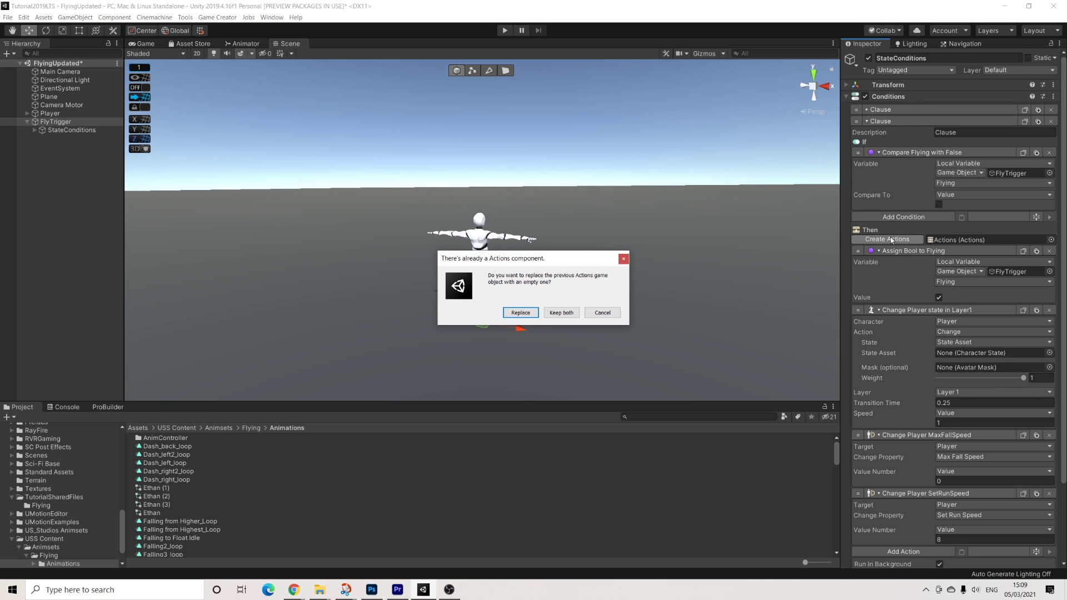
pyautogui.click(559, 314)
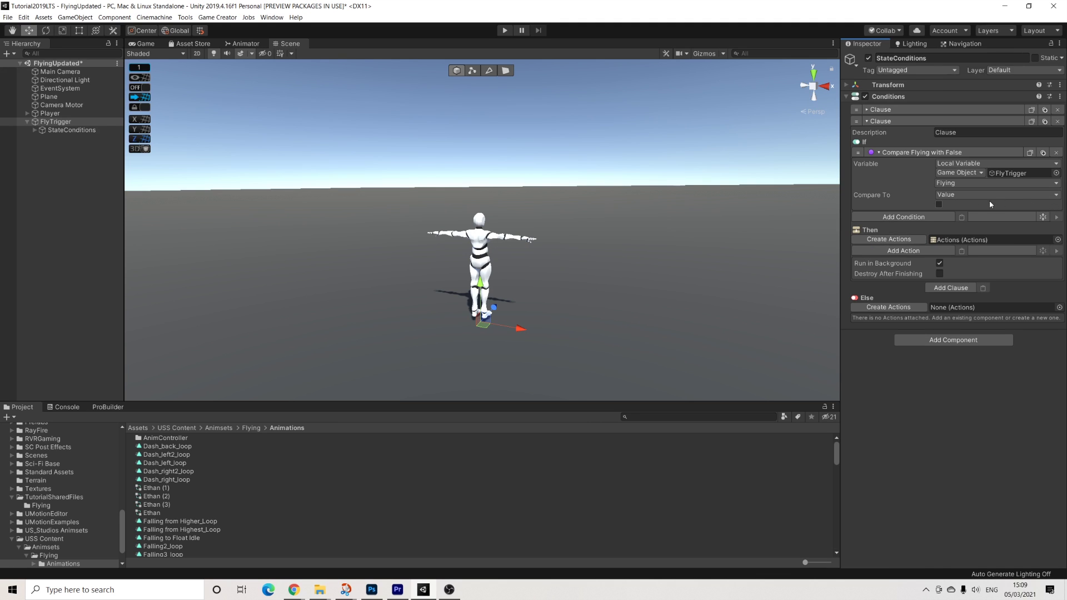
# Make the second clause check that Flying is True.
pyautogui.click(940, 205)
pyautogui.hotkey('alt', 'Tab')
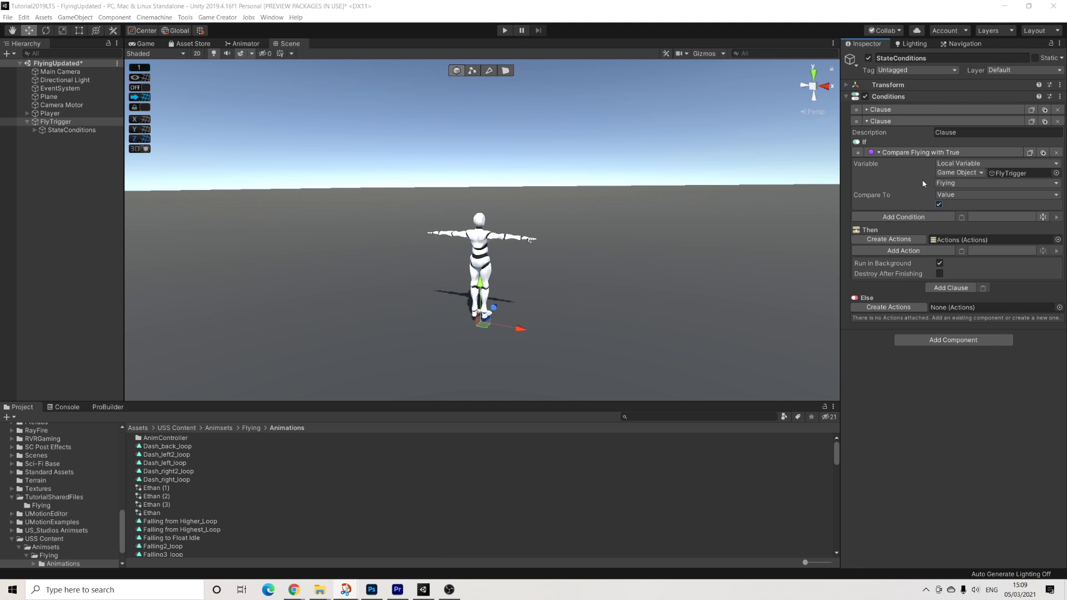
pyautogui.click(929, 110)
pyautogui.click(927, 111)
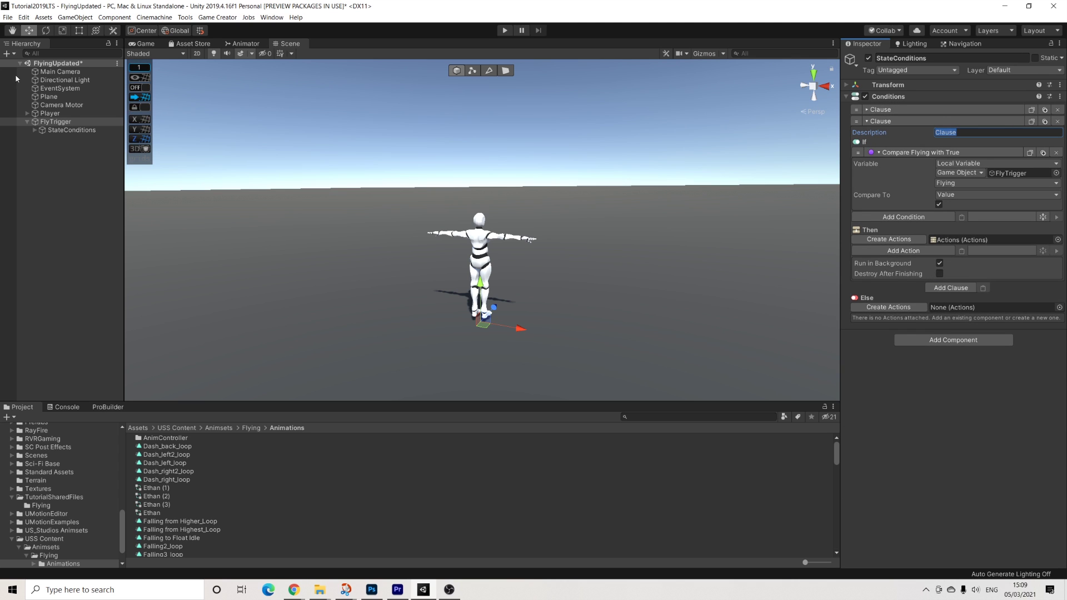
# Duplicate the original Actions object and use Actions (1) as the second clause's Then actions.
pyautogui.click(52, 131)
pyautogui.click(34, 130)
pyautogui.click(66, 138)
pyautogui.click(64, 147)
pyautogui.click(68, 140)
pyautogui.hotkey('ctrl', 'd')
pyautogui.click(71, 130)
pyautogui.click(99, 147)
pyautogui.moveTo(99, 148); pyautogui.dragTo(967, 239)
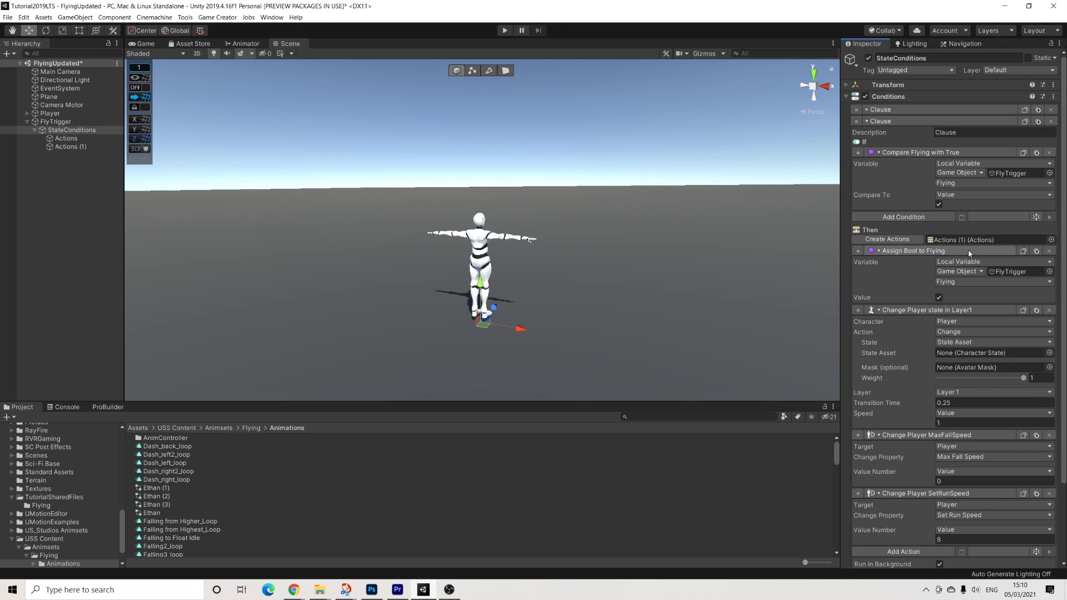
# In the copied actions, set Flying to false, reset the state, Max Fall Speed -100, Run Speed 4.
pyautogui.click(938, 297)
pyautogui.click(938, 298)
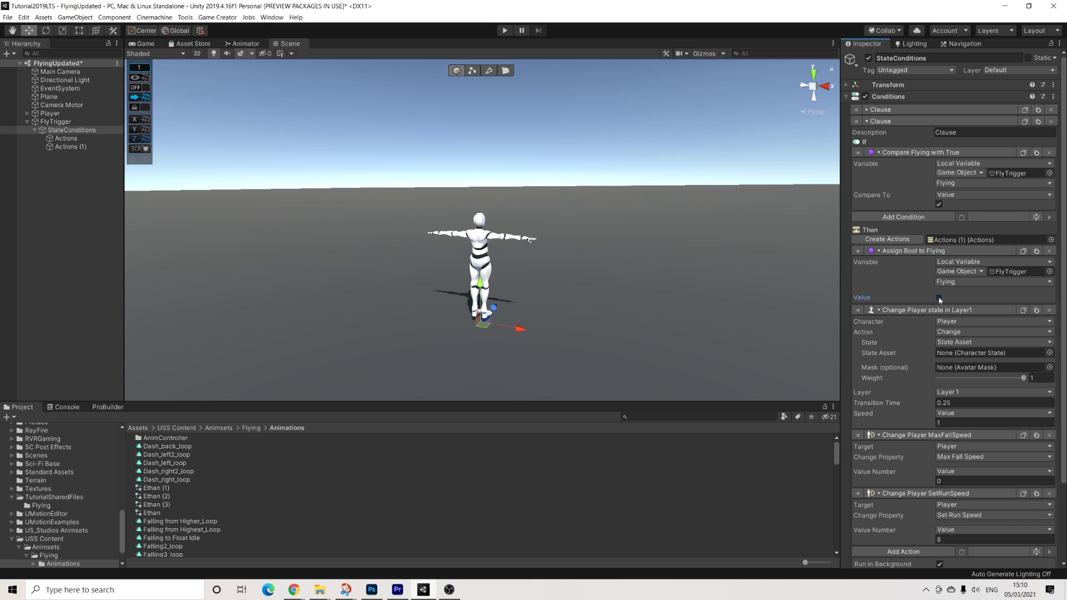
pyautogui.click(953, 332)
pyautogui.click(947, 347)
pyautogui.scroll(-2, 951, 333)
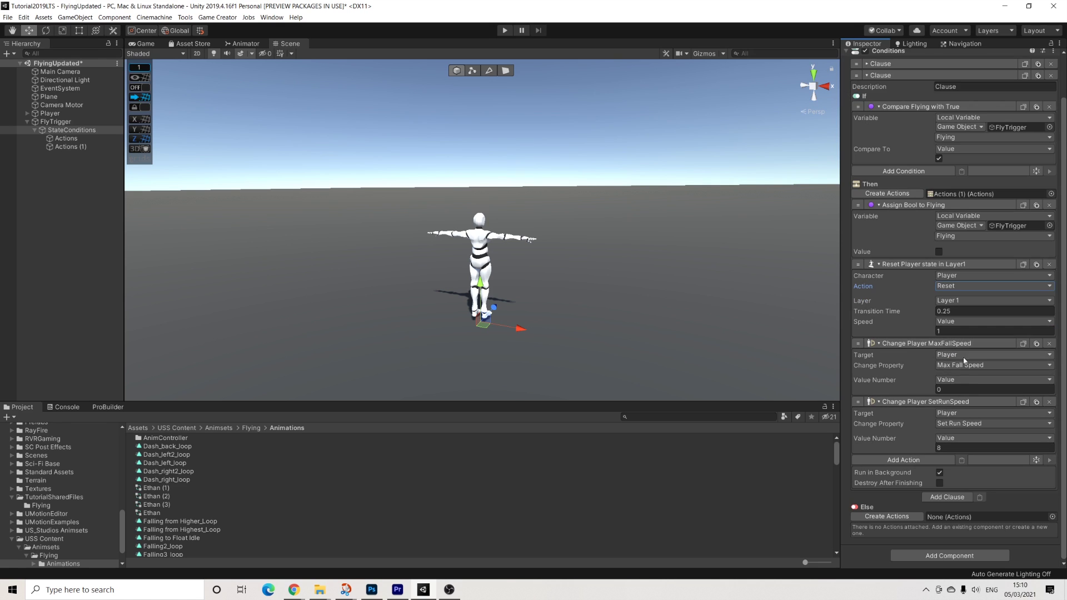
pyautogui.click(954, 389)
pyautogui.write('-100')
pyautogui.click(953, 448)
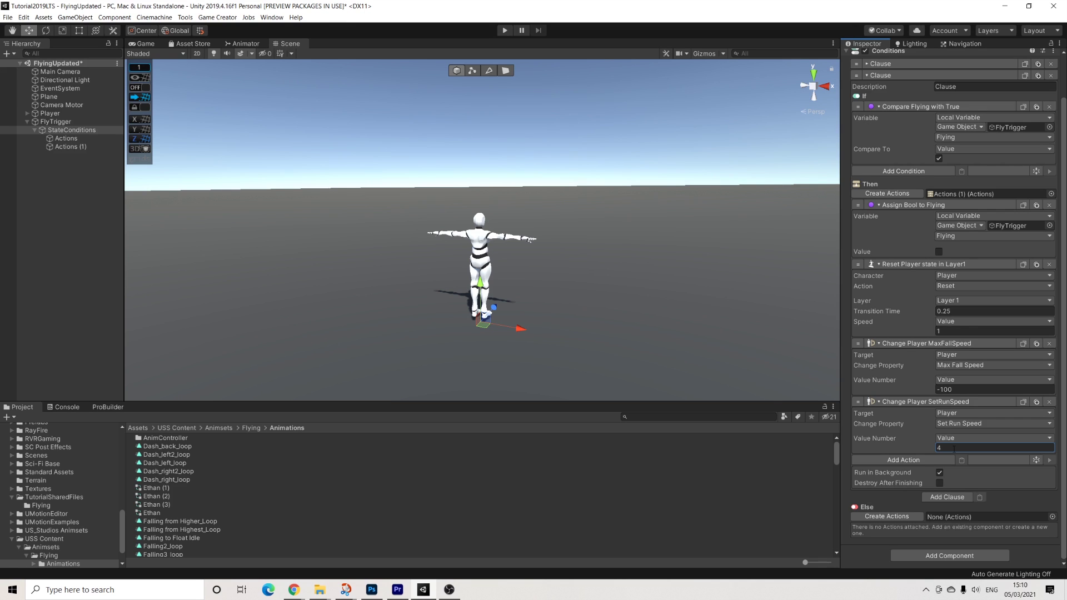
# Expand the first clause and open the Flying folder in the Project panel.
pyautogui.click(885, 76)
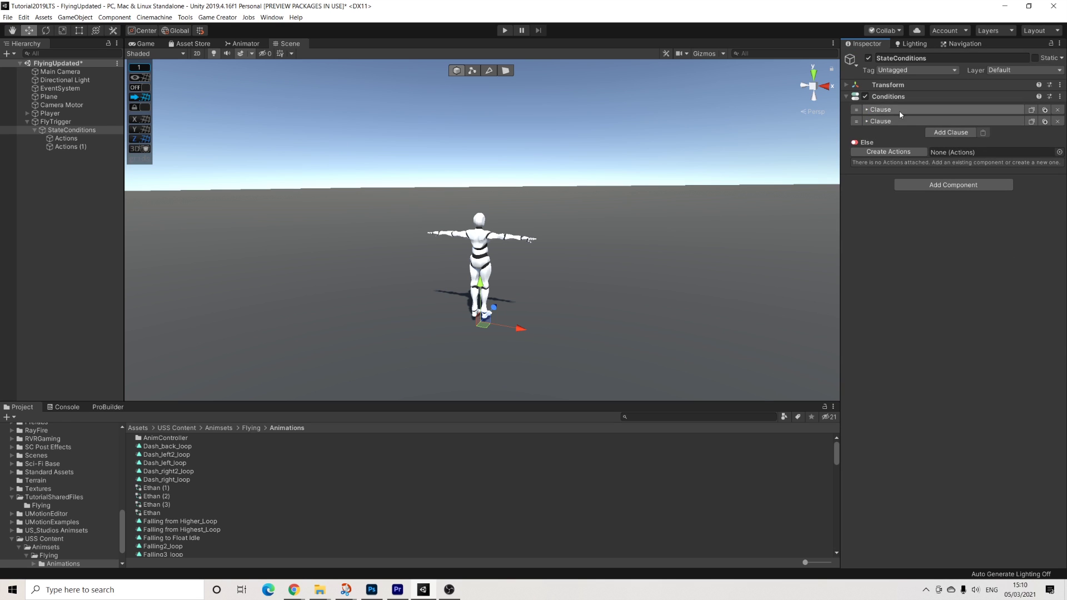
pyautogui.click(888, 111)
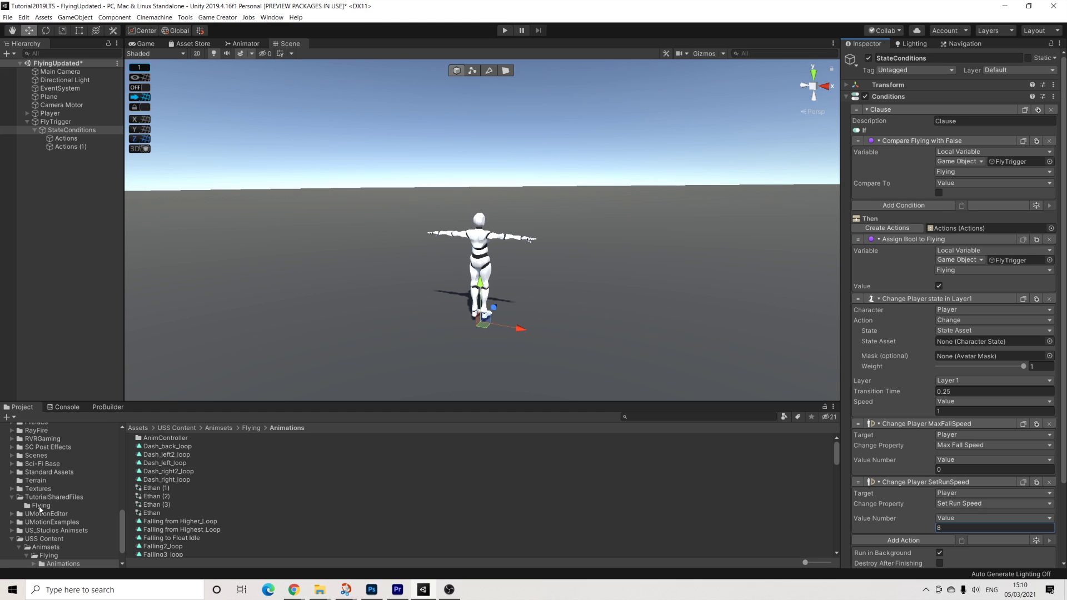
pyautogui.click(41, 505)
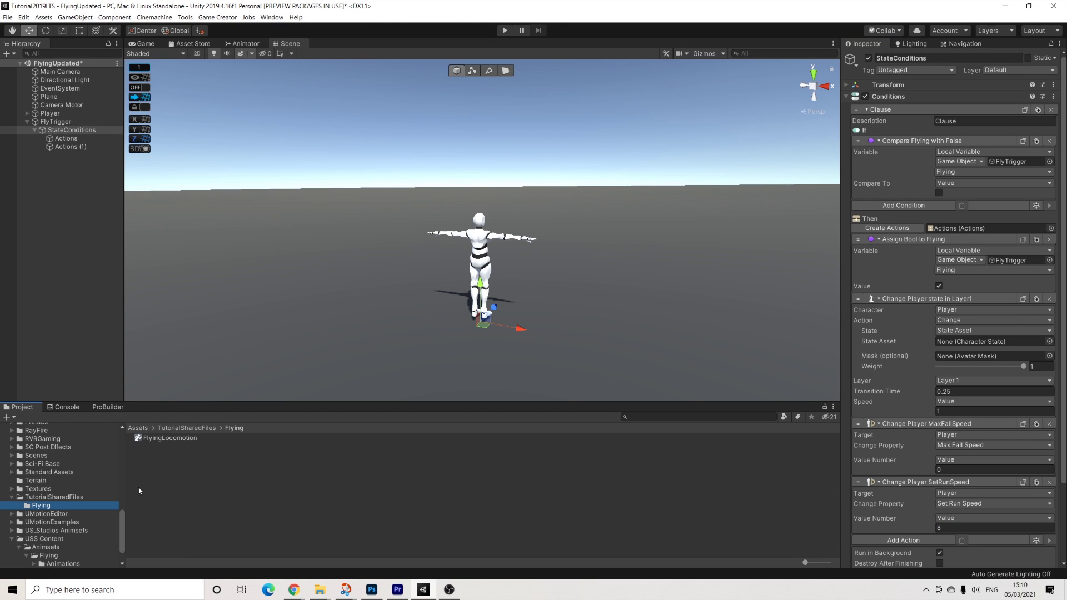
# Select the FlyingLocomotion state asset to review its airborne idle and run clip overrides.
pyautogui.rightClick(154, 448)
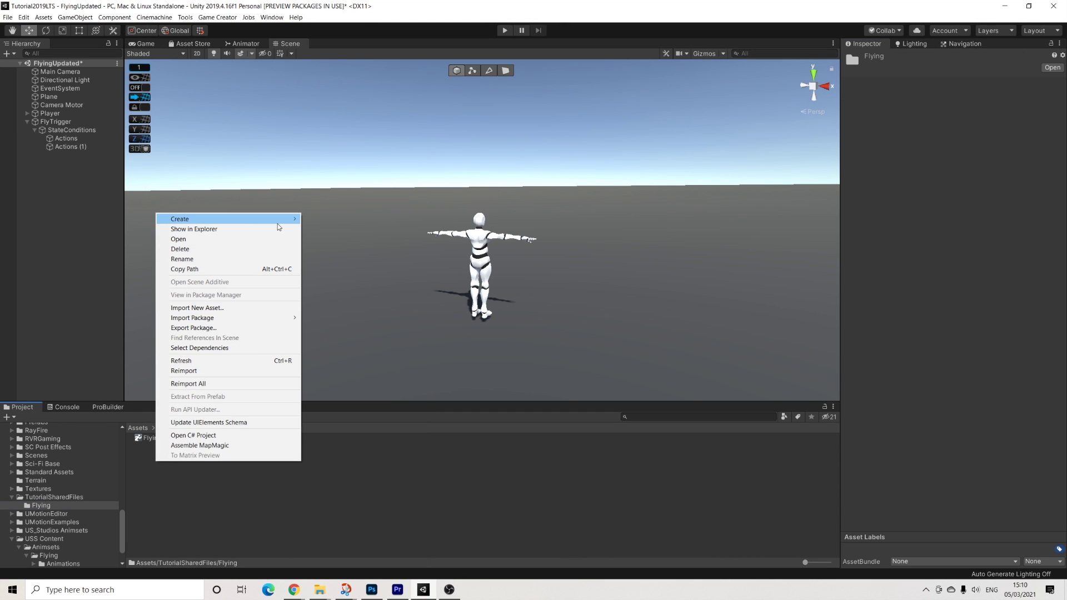
pyautogui.moveTo(278, 221)
pyautogui.moveTo(376, 172)
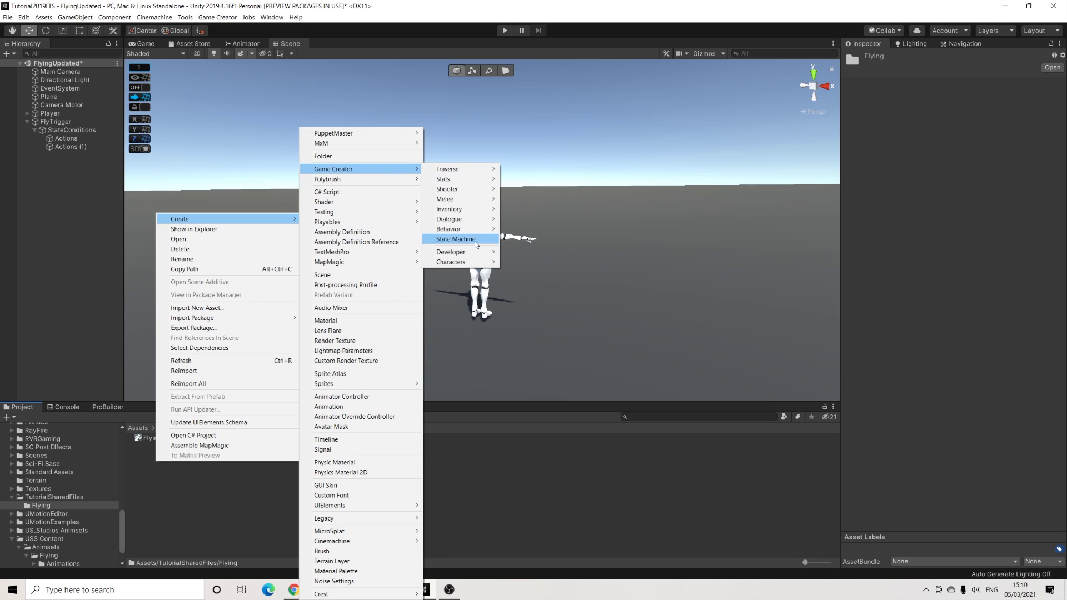
pyautogui.moveTo(478, 264)
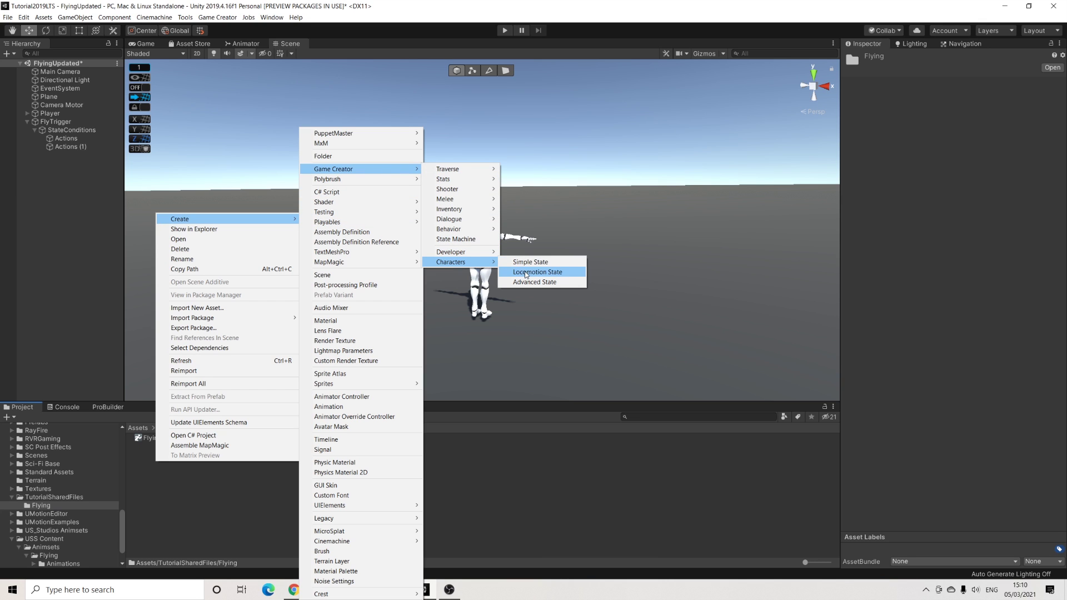
pyautogui.press('Escape')
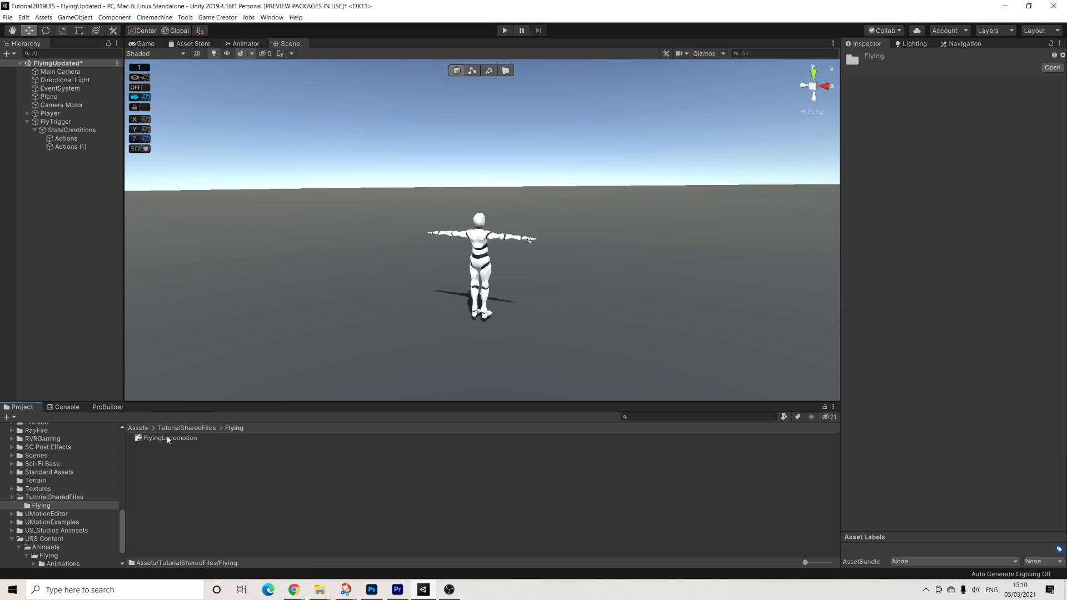
pyautogui.click(173, 438)
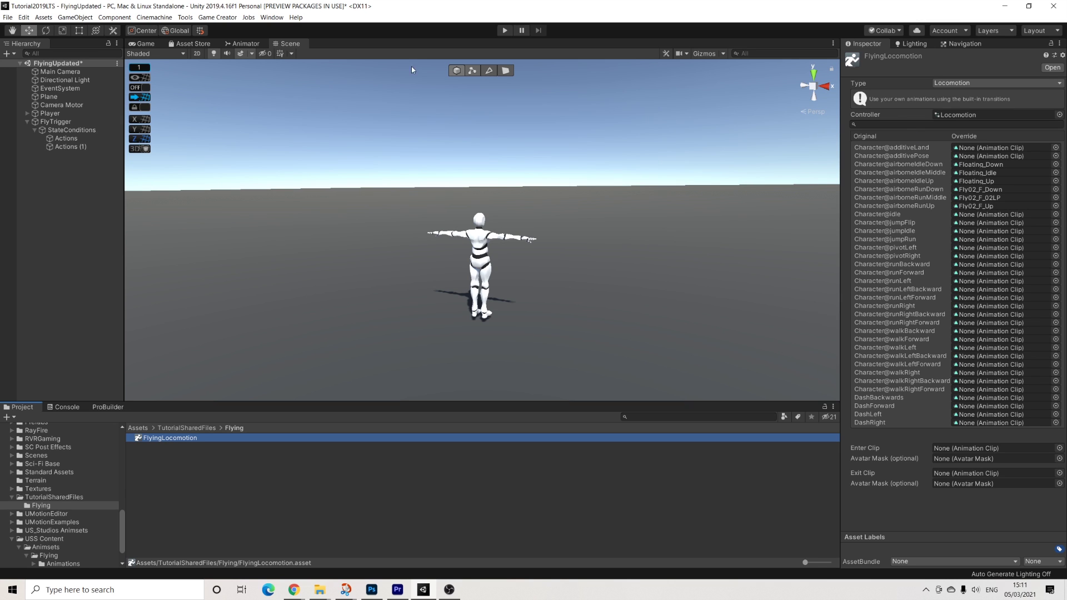
# Assign FlyingLocomotion as the State Asset of the first clause's Change Player State action.
pyautogui.click(68, 132)
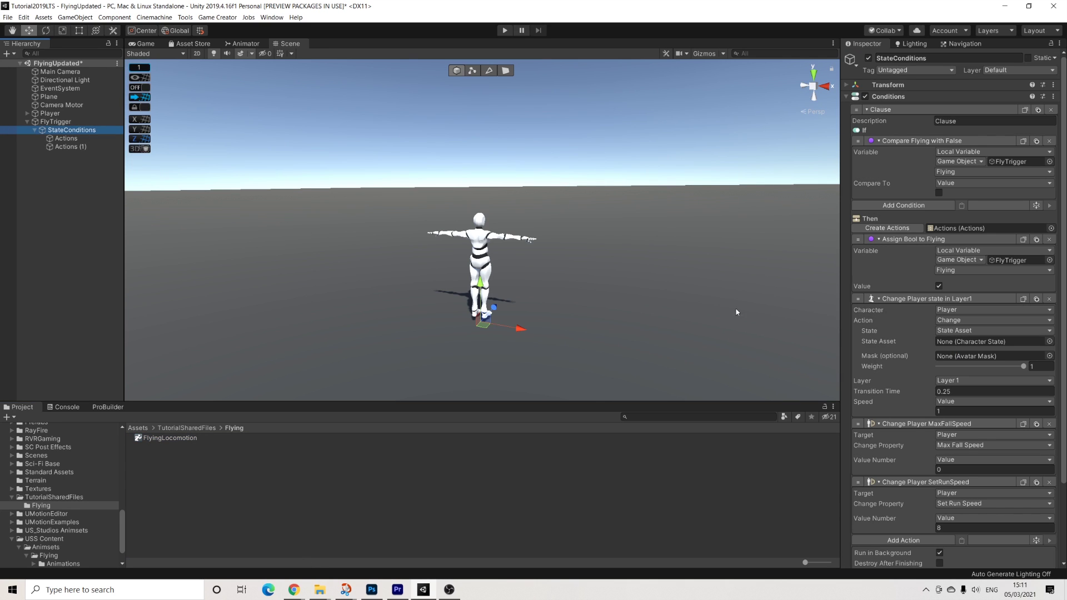
pyautogui.moveTo(184, 439); pyautogui.dragTo(959, 342)
pyautogui.scroll(-3, 996, 327)
pyautogui.scroll(3, 981, 323)
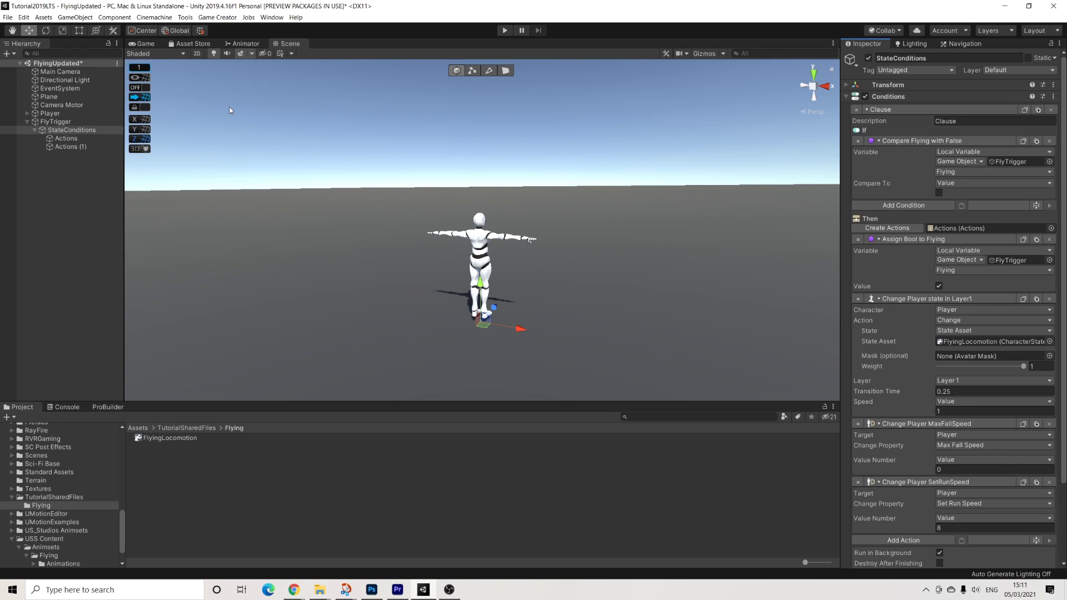
pyautogui.click(39, 132)
pyautogui.click(35, 131)
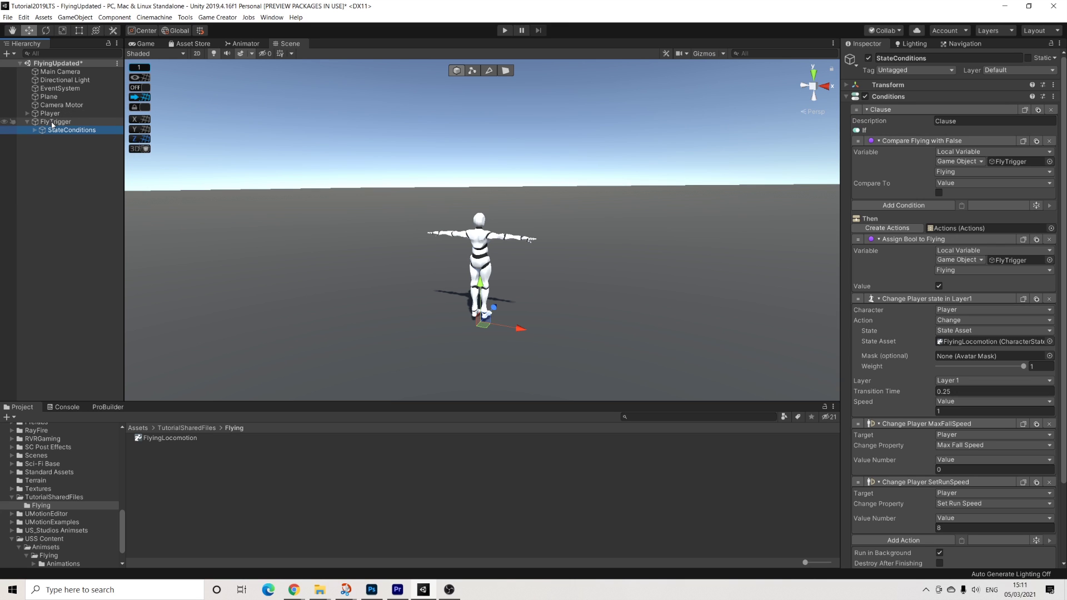
pyautogui.click(880, 109)
# Start Play mode to test the flying setup.
pyautogui.click(56, 122)
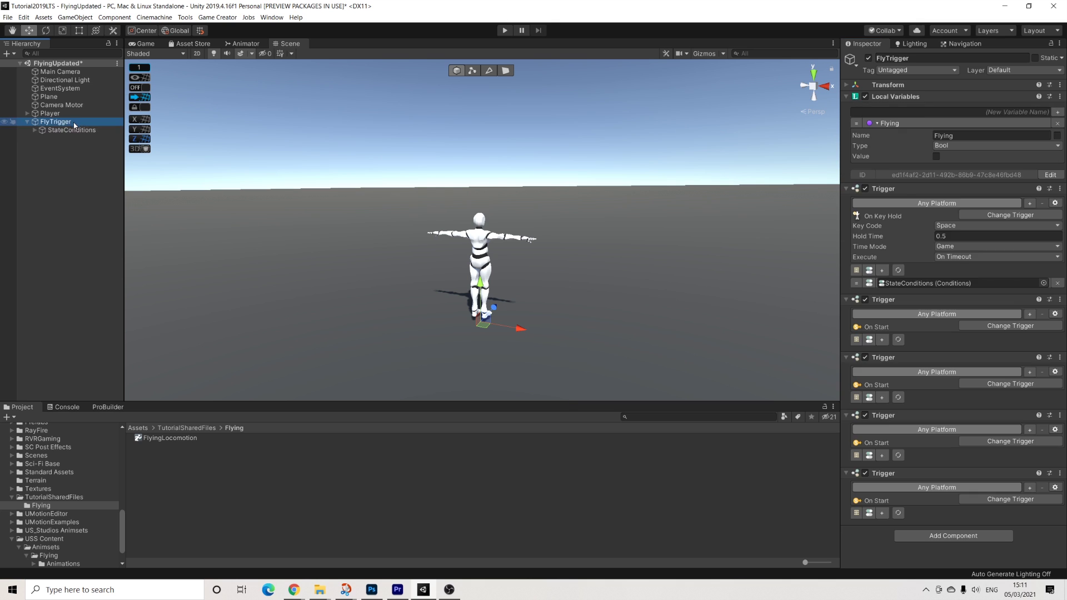
pyautogui.click(71, 130)
pyautogui.click(505, 31)
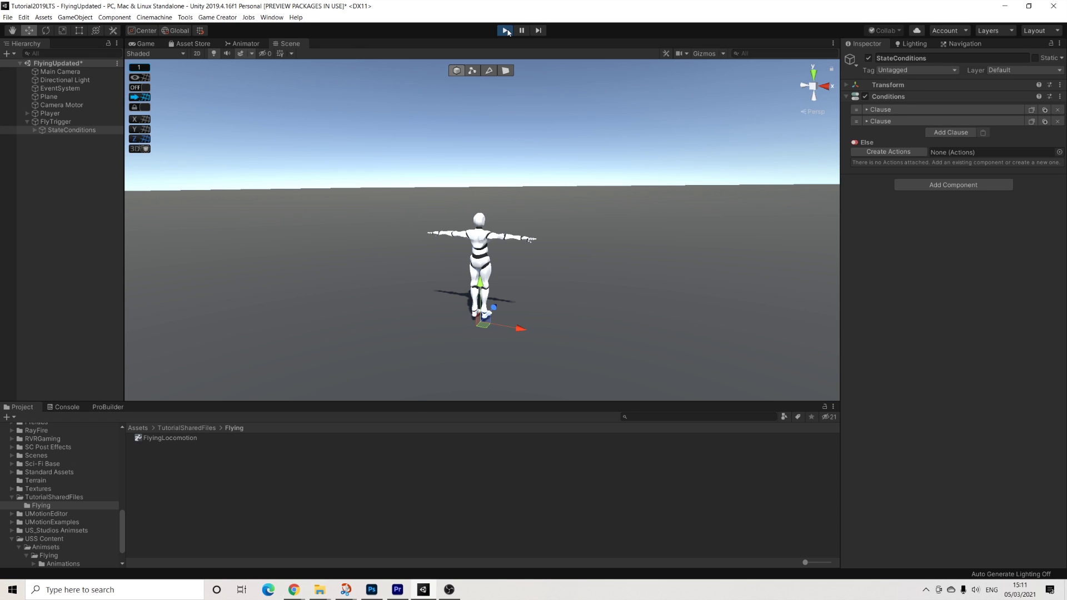
# Run forward with W, toggle flight with Space three times, then stop play mode.
pyautogui.press('w')
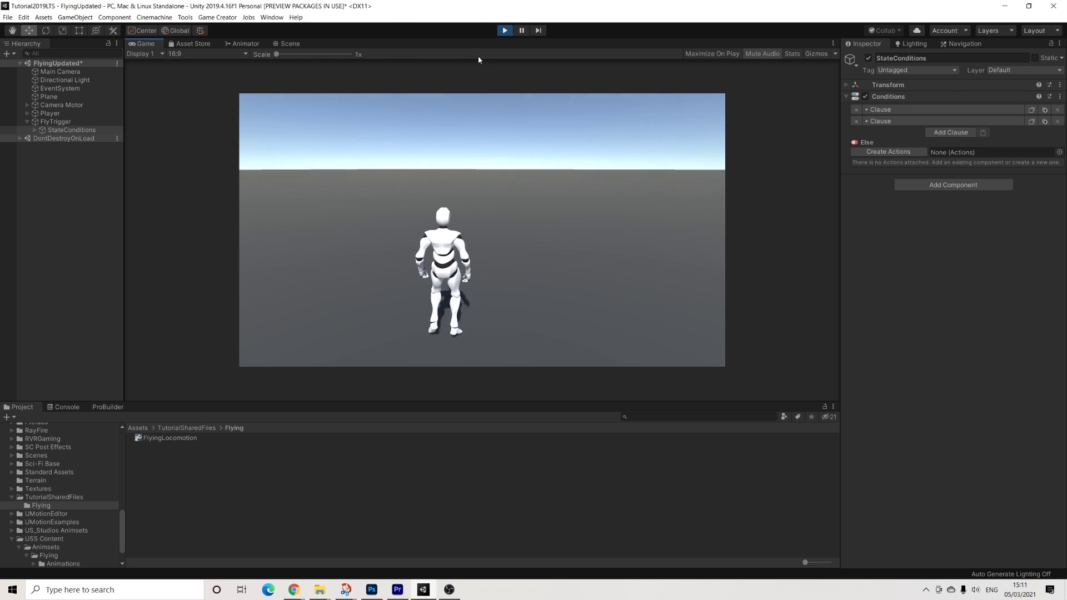
pyautogui.press('space')
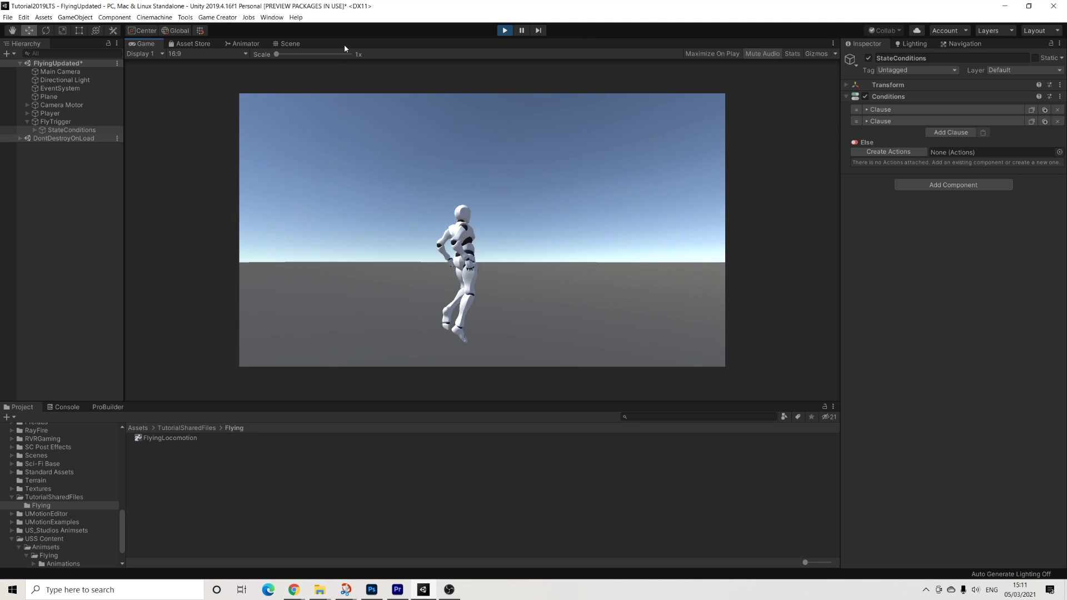
pyautogui.press('space')
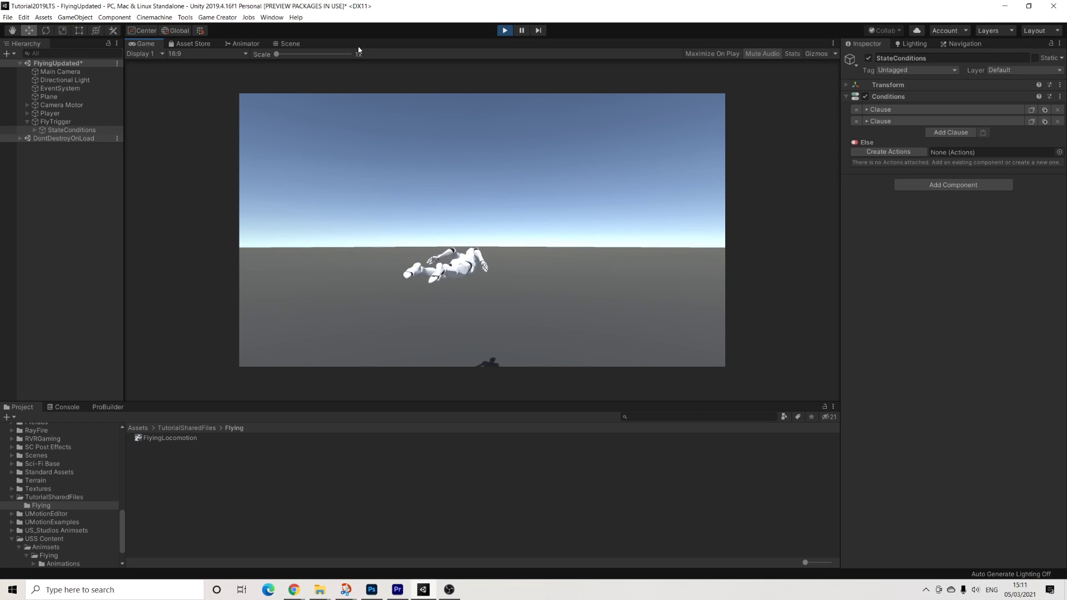
pyautogui.press('space')
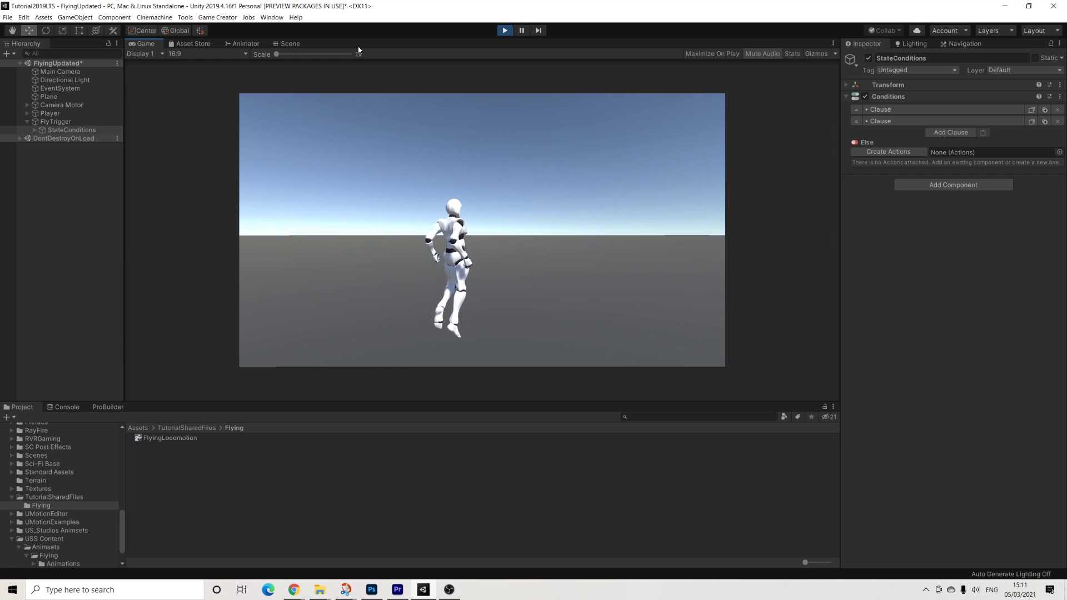
pyautogui.click(506, 33)
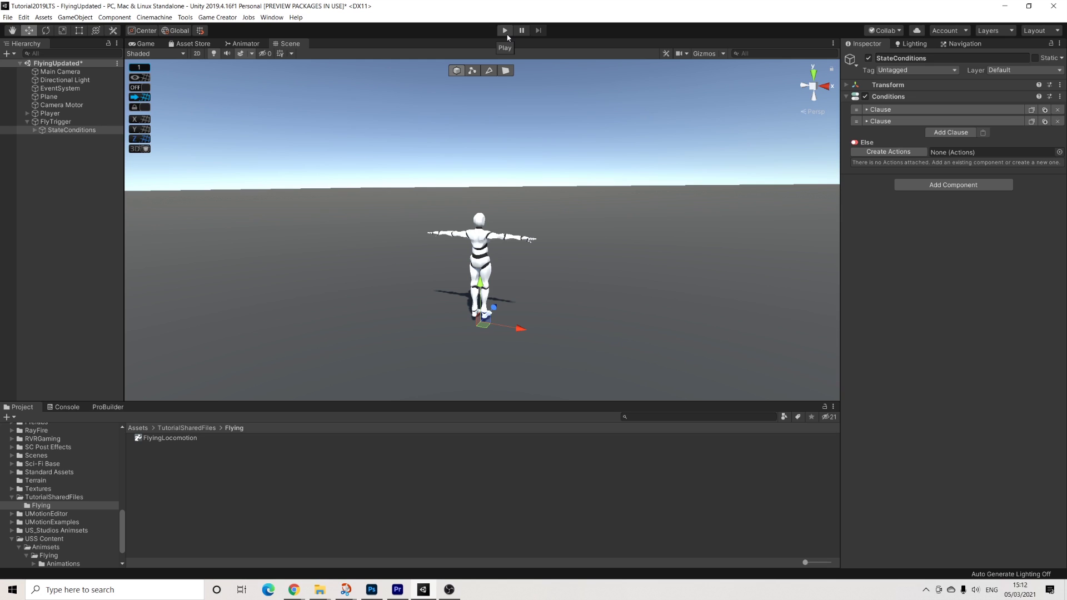
# Set FlyTrigger's second trigger to On Mouse Down (Left) and create a new Conditions object for it.
pyautogui.click(55, 122)
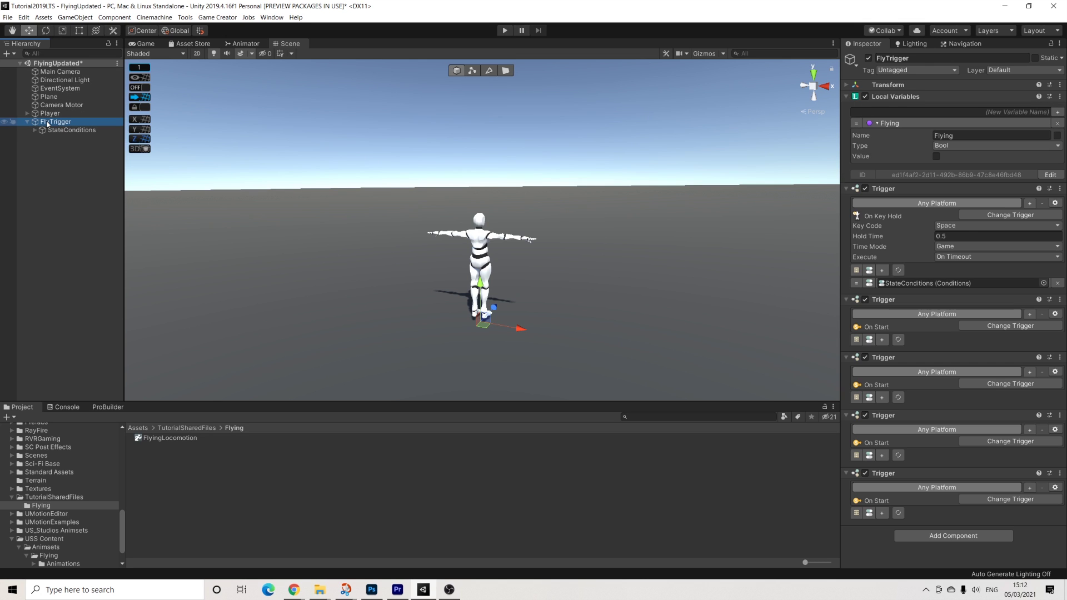
pyautogui.click(983, 327)
pyautogui.write('mous')
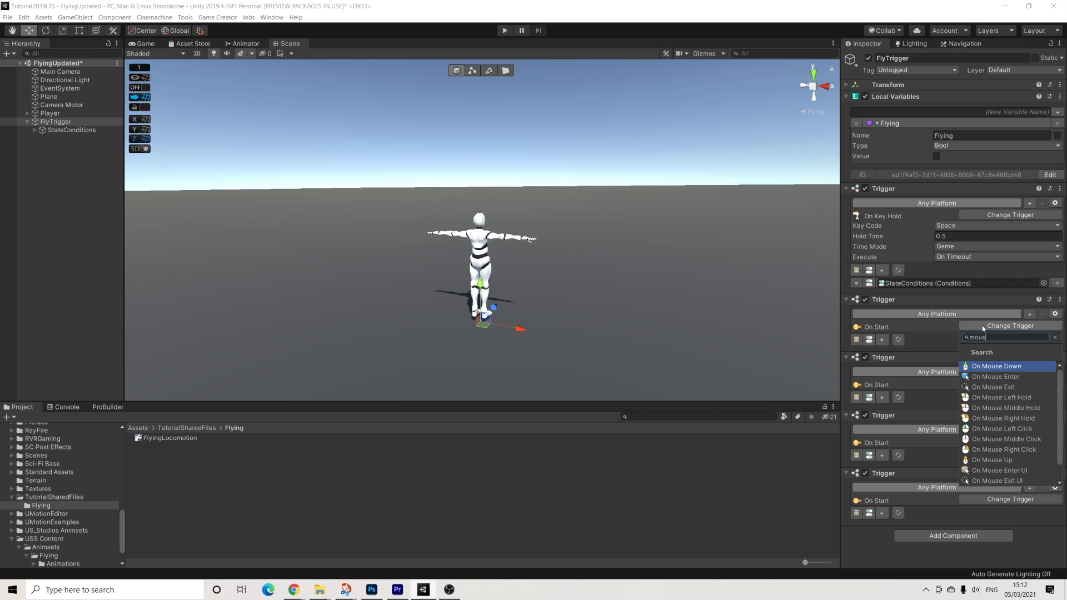
pyautogui.press('Return')
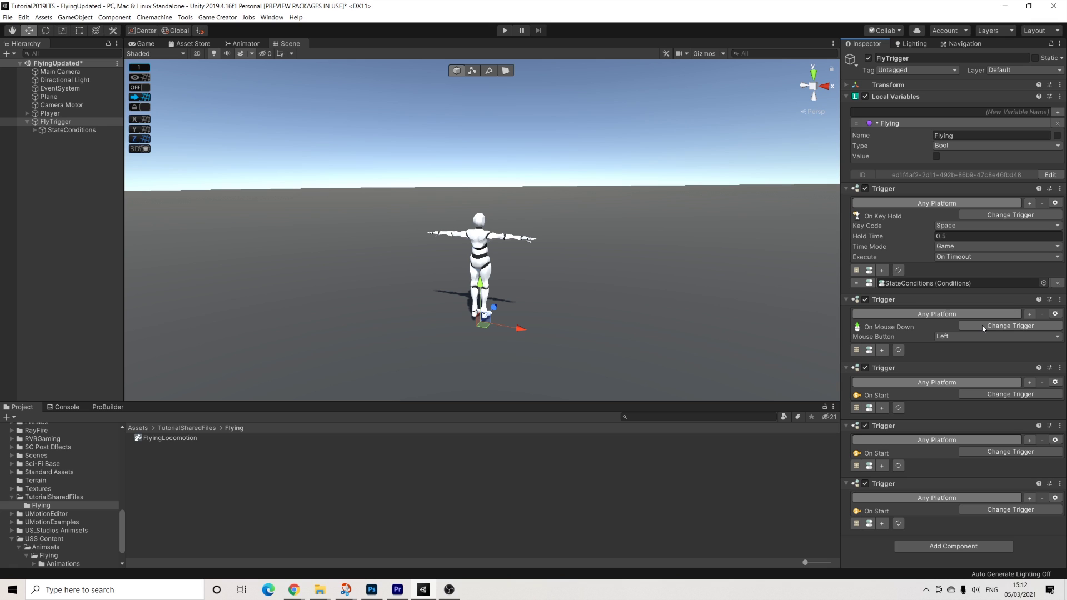
pyautogui.click(870, 351)
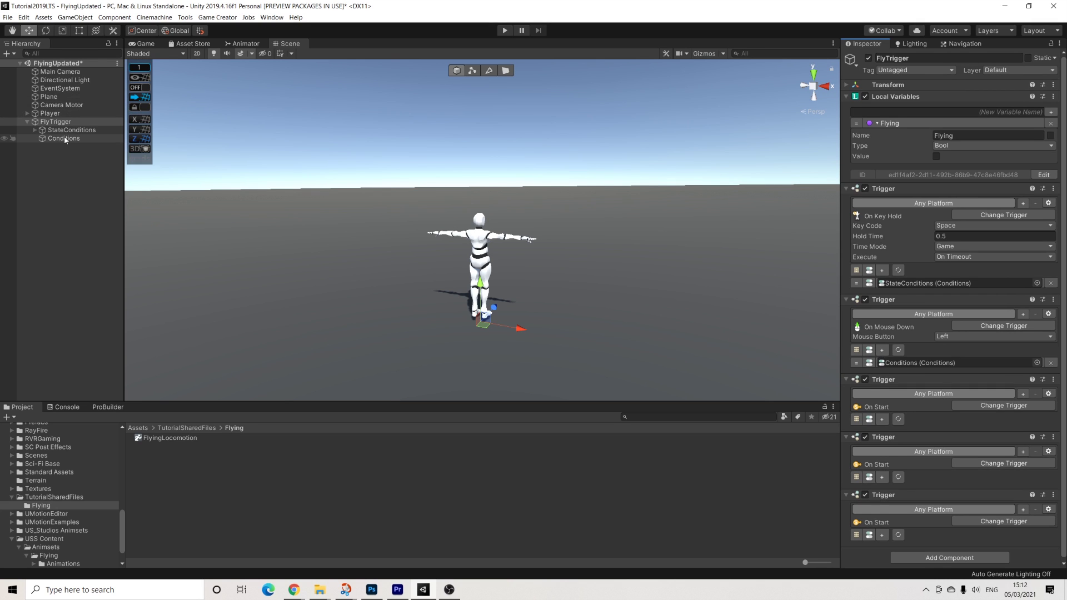
pyautogui.click(64, 138)
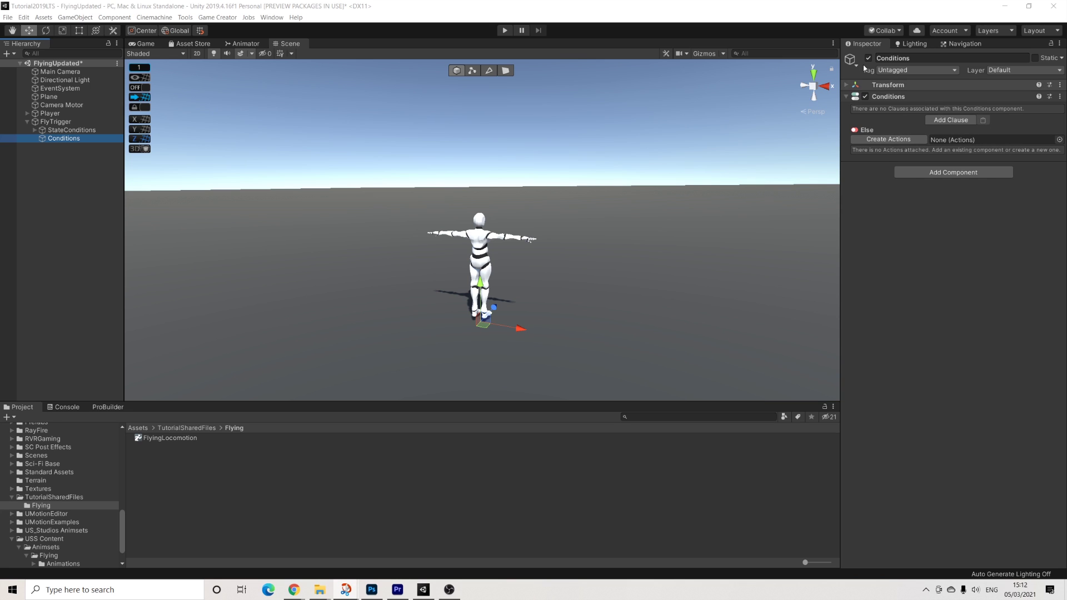
# Rename the new Conditions object to FlyUpConditions.
pyautogui.click(903, 57)
pyautogui.doubleClick(903, 58)
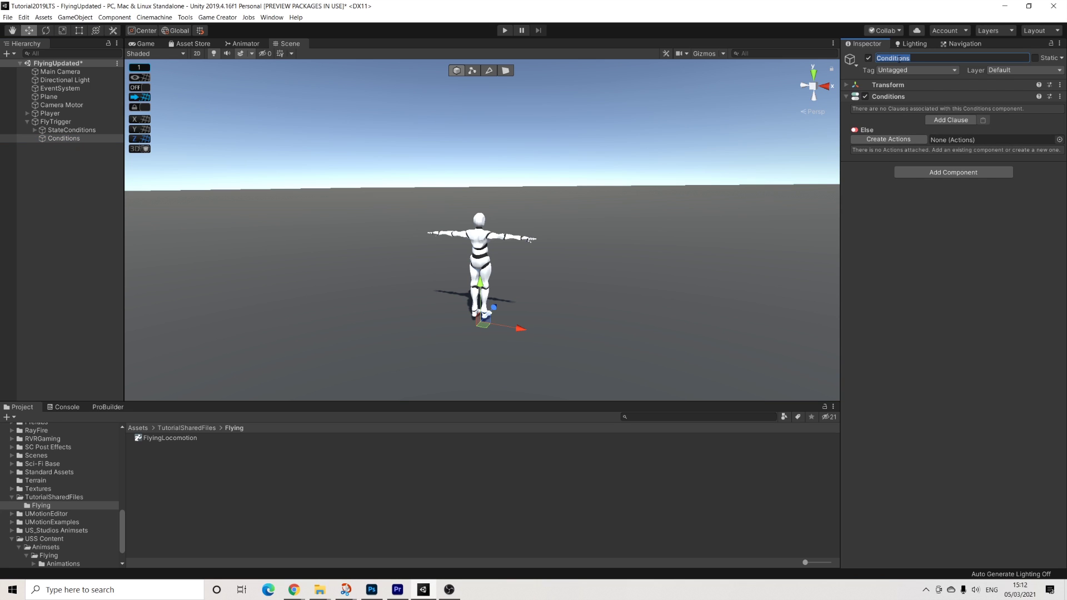
pyautogui.write('FlyUpConditions')
pyautogui.press('Return')
# Add a clause and paste StateConditions' Compare Flying with True condition into it.
pyautogui.click(937, 120)
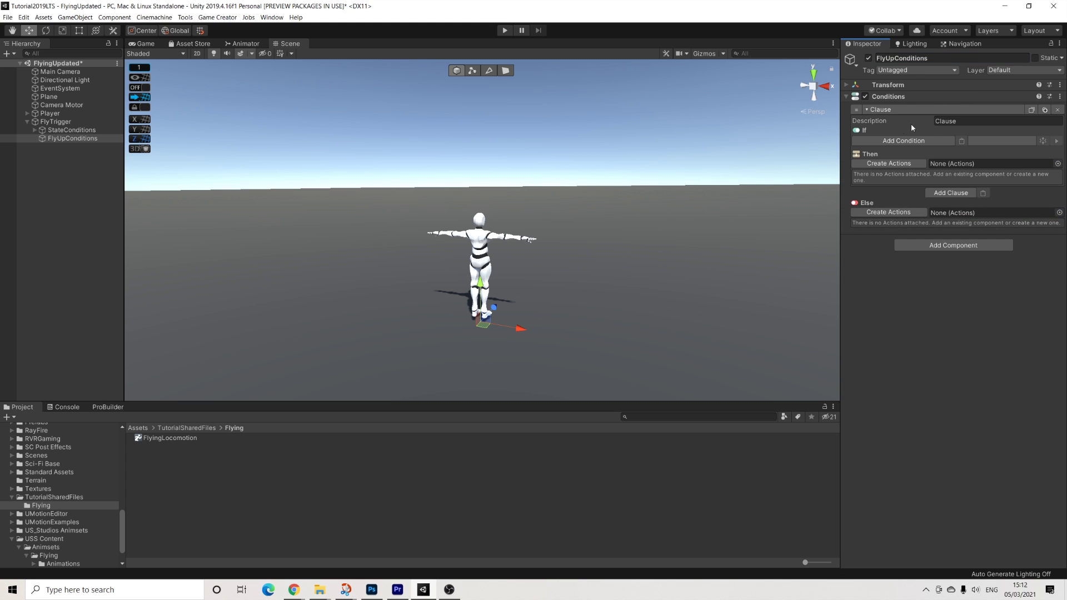
pyautogui.click(67, 130)
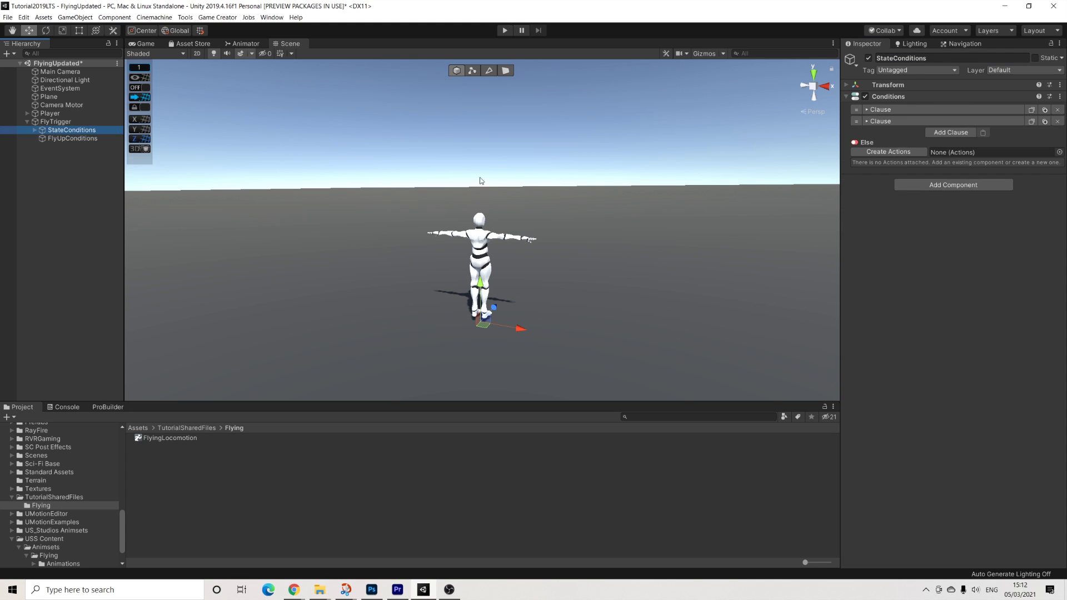
pyautogui.click(881, 121)
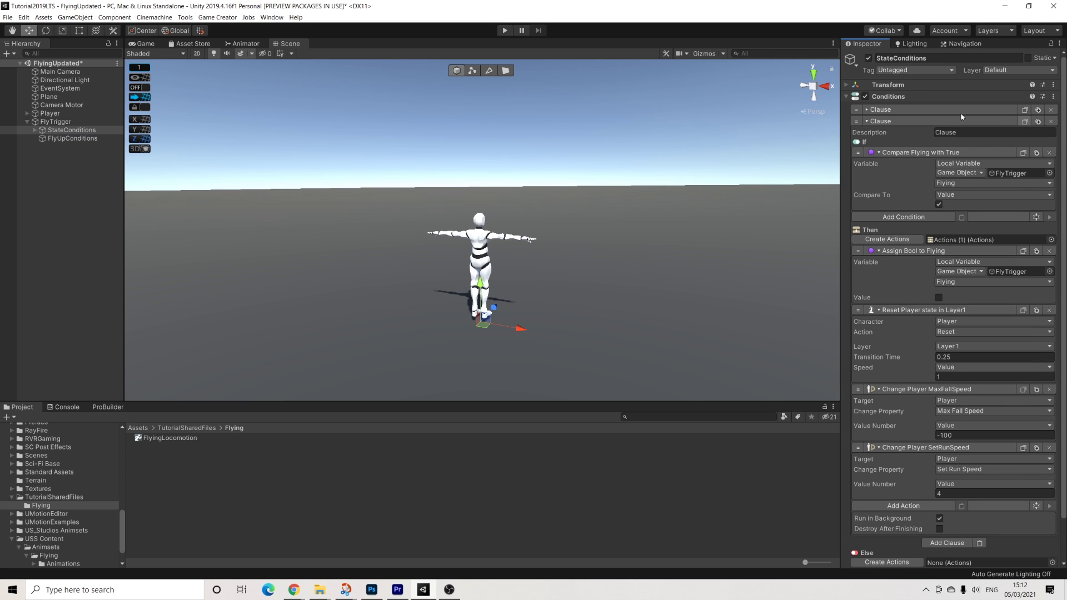
pyautogui.click(73, 138)
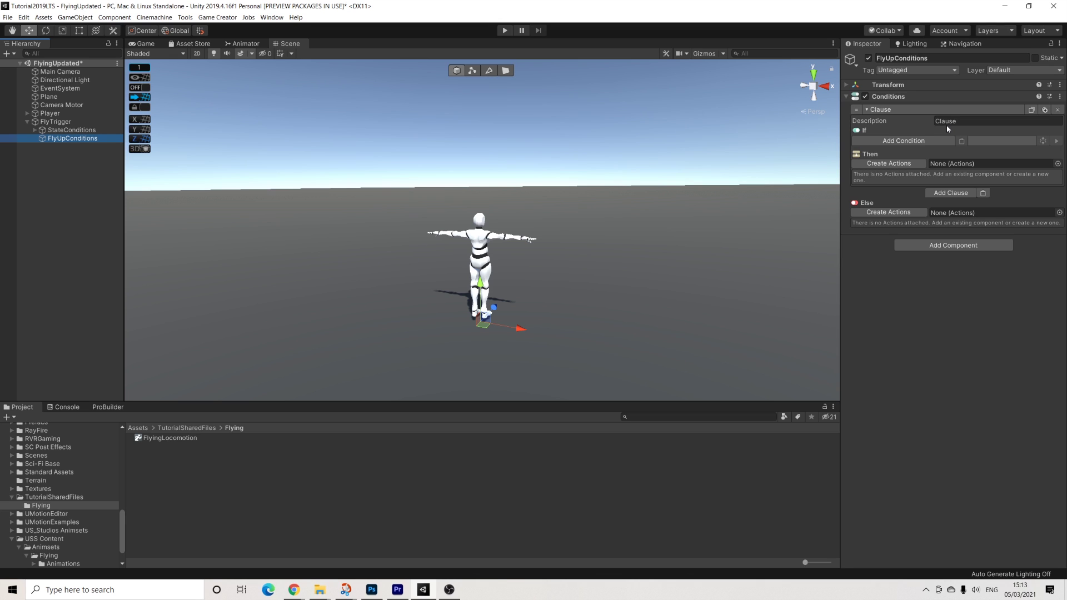
pyautogui.press('Up')
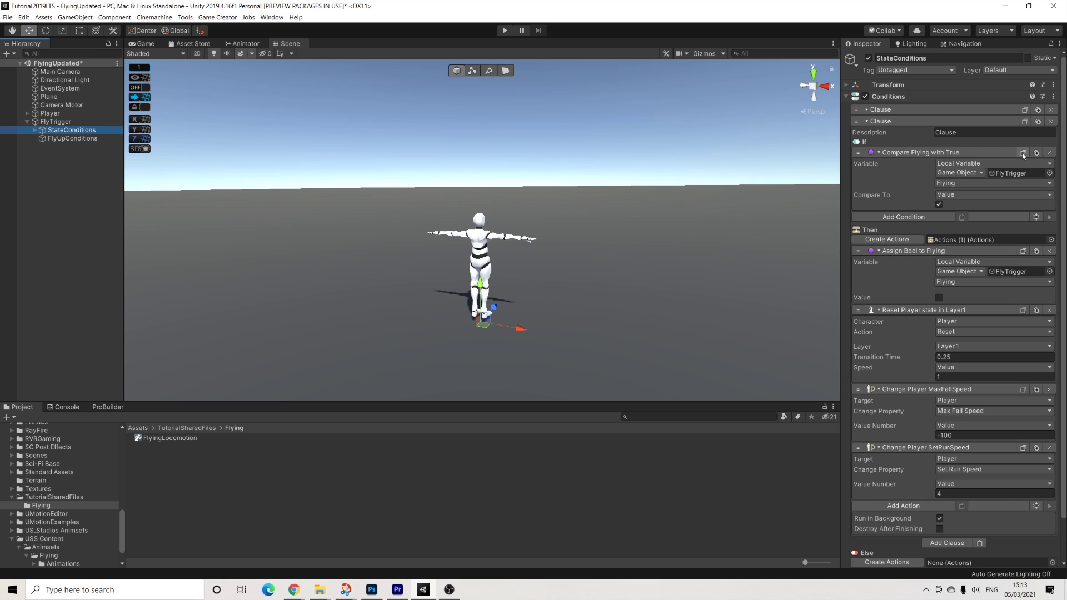
pyautogui.click(1024, 156)
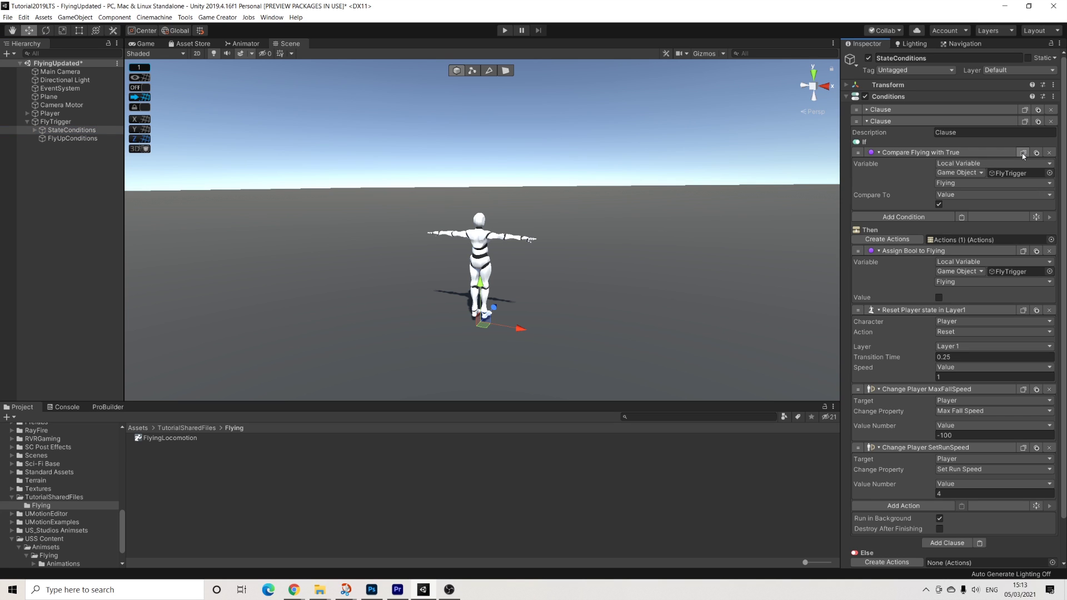
pyautogui.click(56, 138)
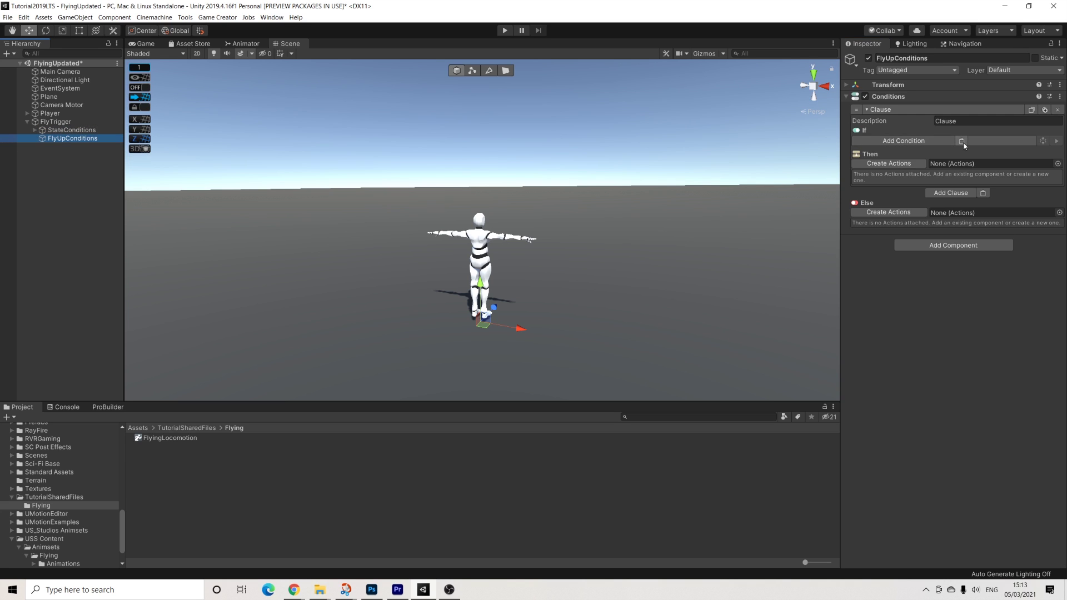
pyautogui.click(962, 142)
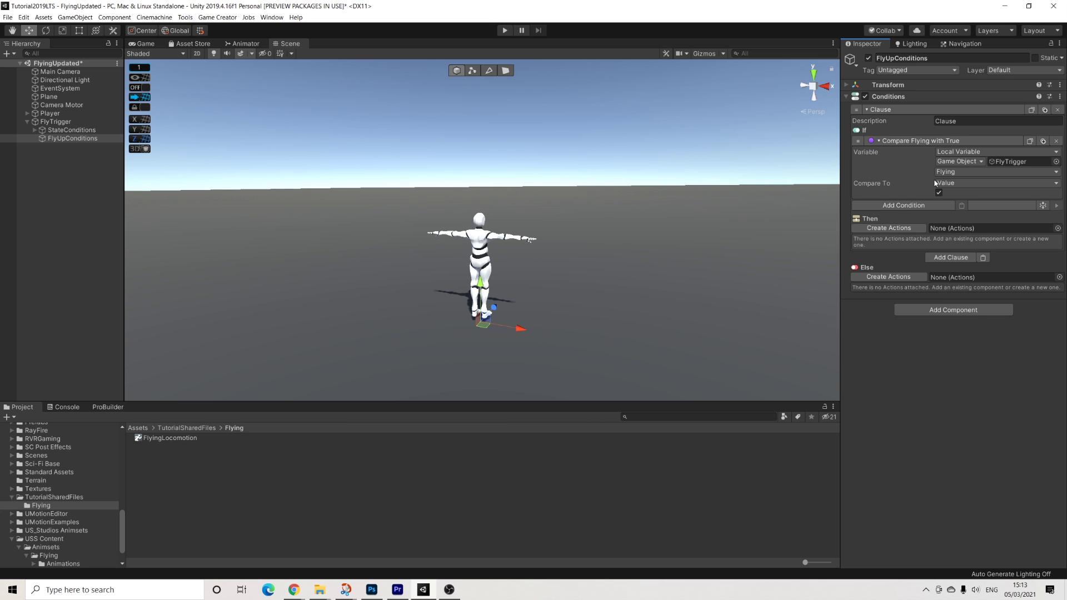
# Create Then actions with two Change Property actions, the first setting Player Gravity to 3.
pyautogui.click(897, 230)
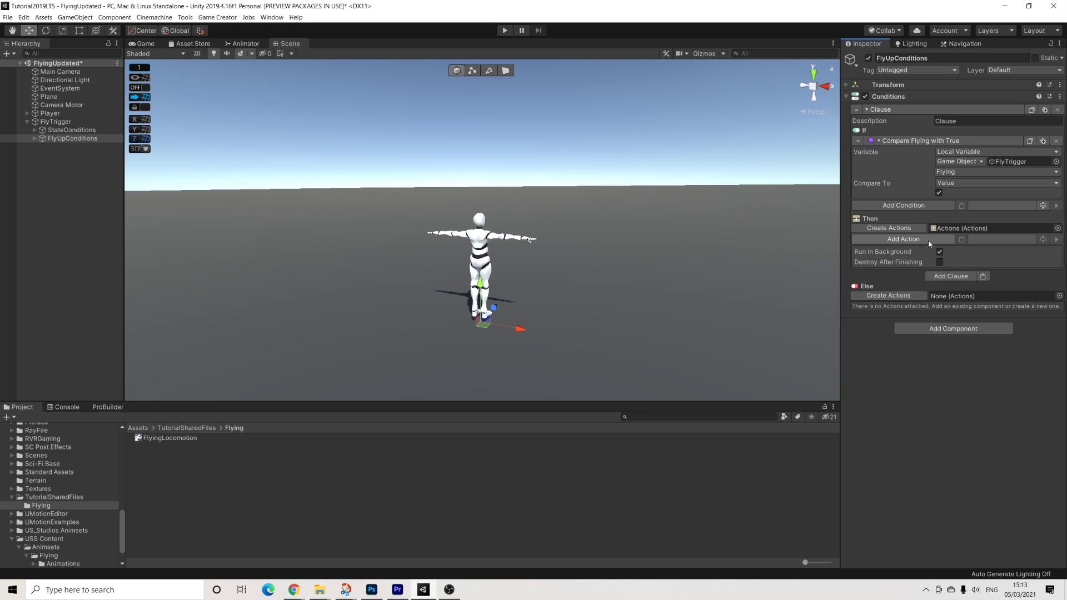
pyautogui.click(928, 240)
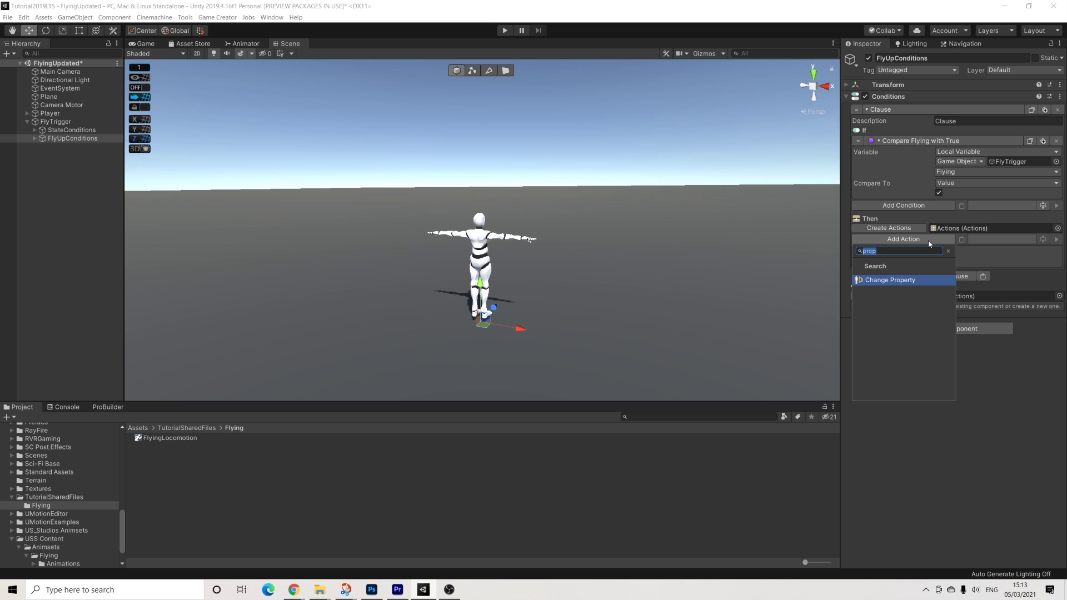
pyautogui.press('Return')
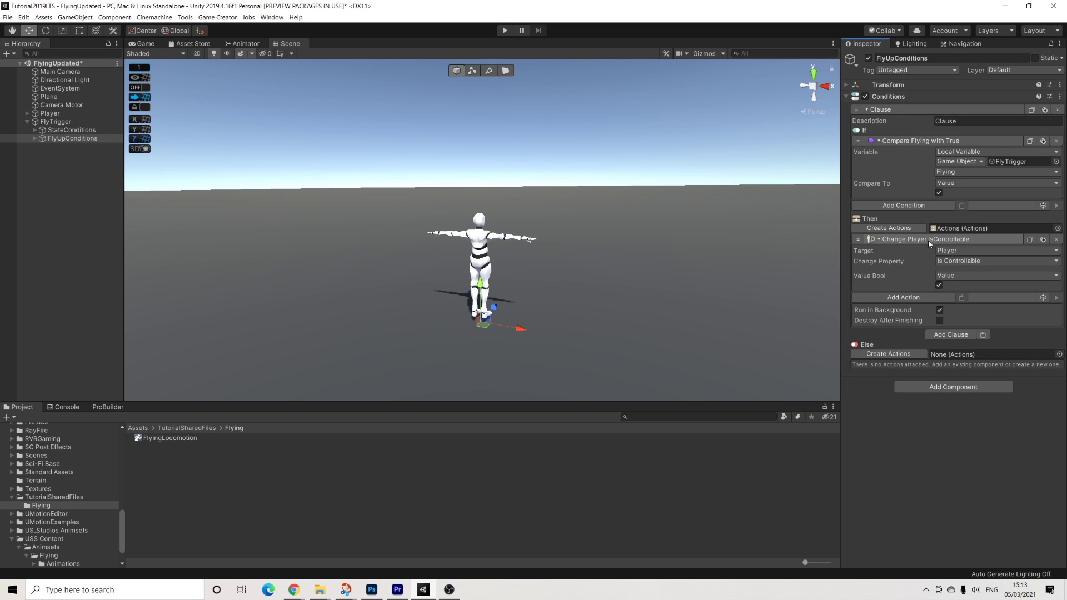
pyautogui.click(1044, 240)
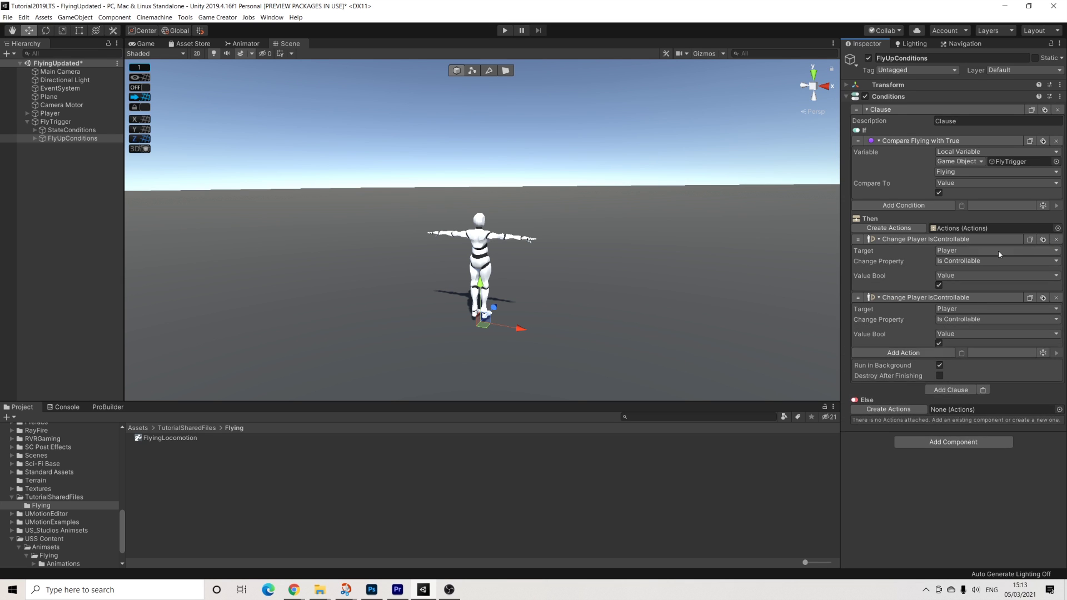
pyautogui.click(965, 261)
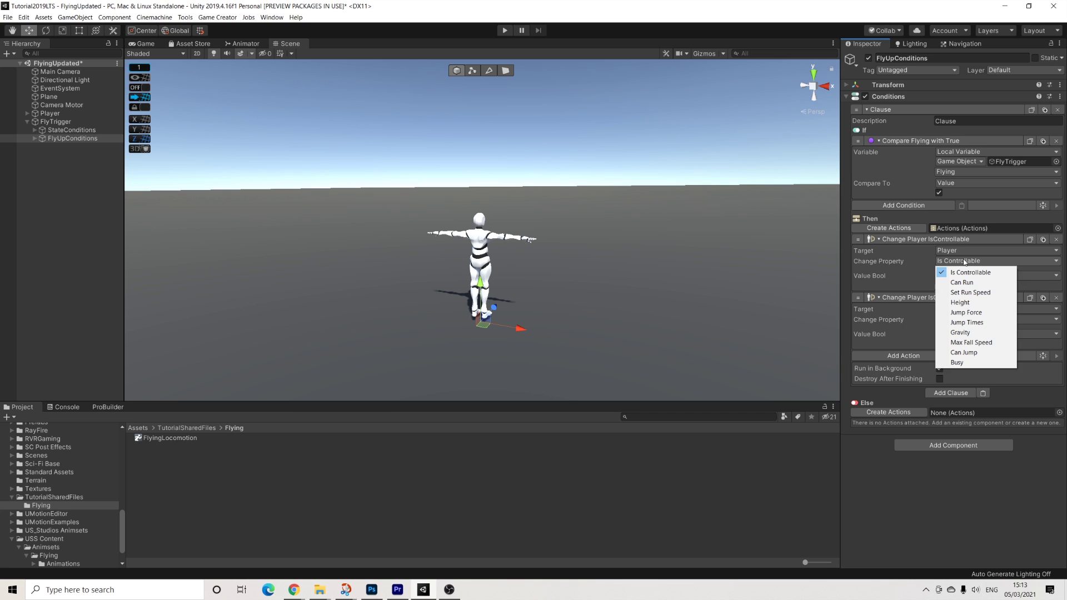
pyautogui.press('g')
pyautogui.press('r')
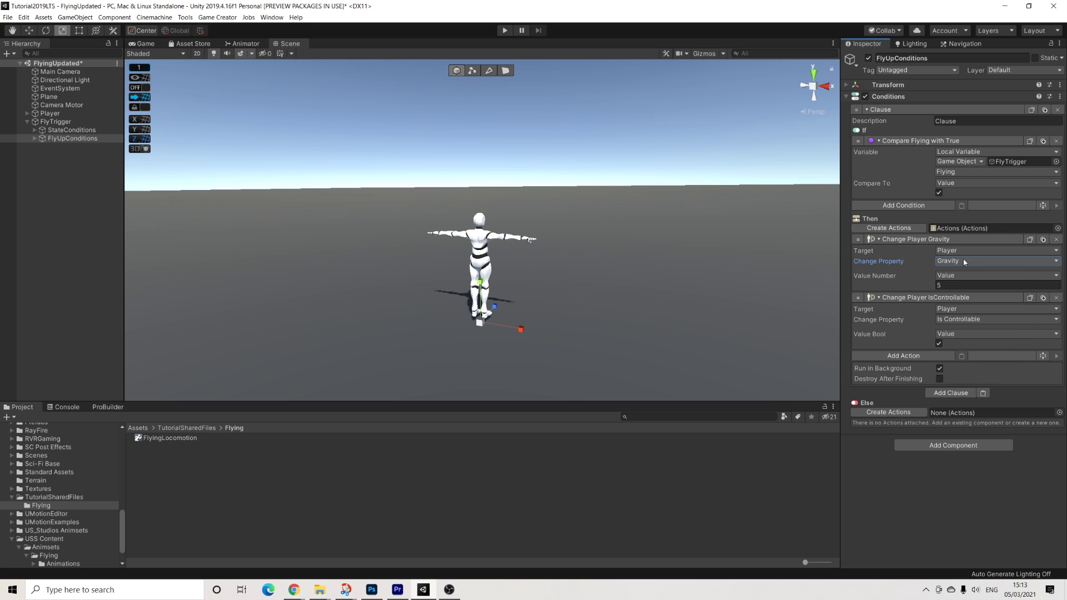
pyautogui.click(949, 287)
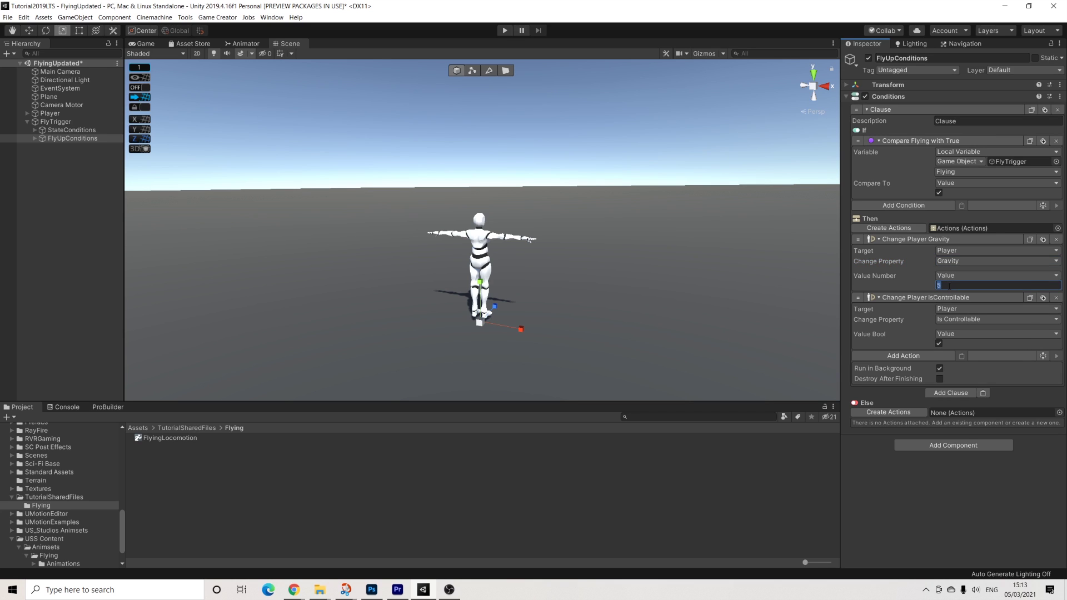
pyautogui.write('3')
# Make the second action set the Player's Max Fall Speed to -100.
pyautogui.click(954, 319)
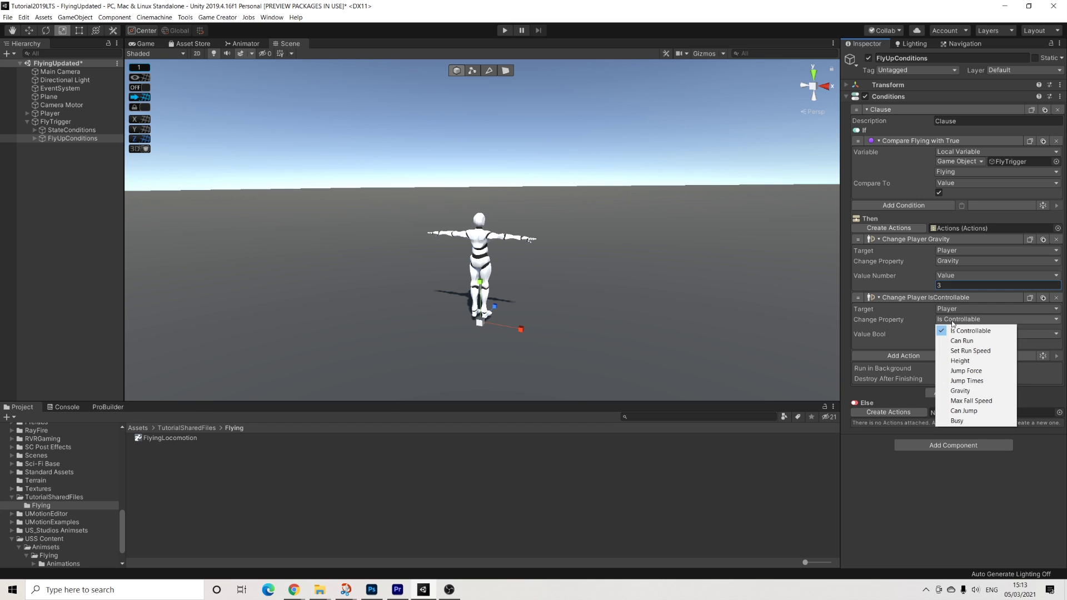
pyautogui.click(971, 400)
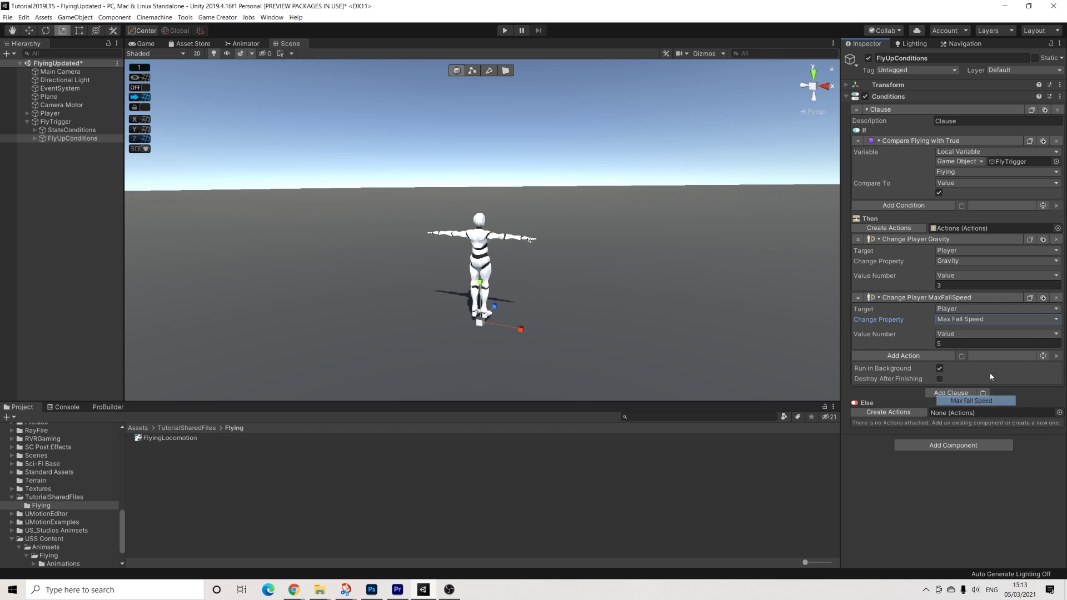
pyautogui.click(950, 345)
pyautogui.write('-100')
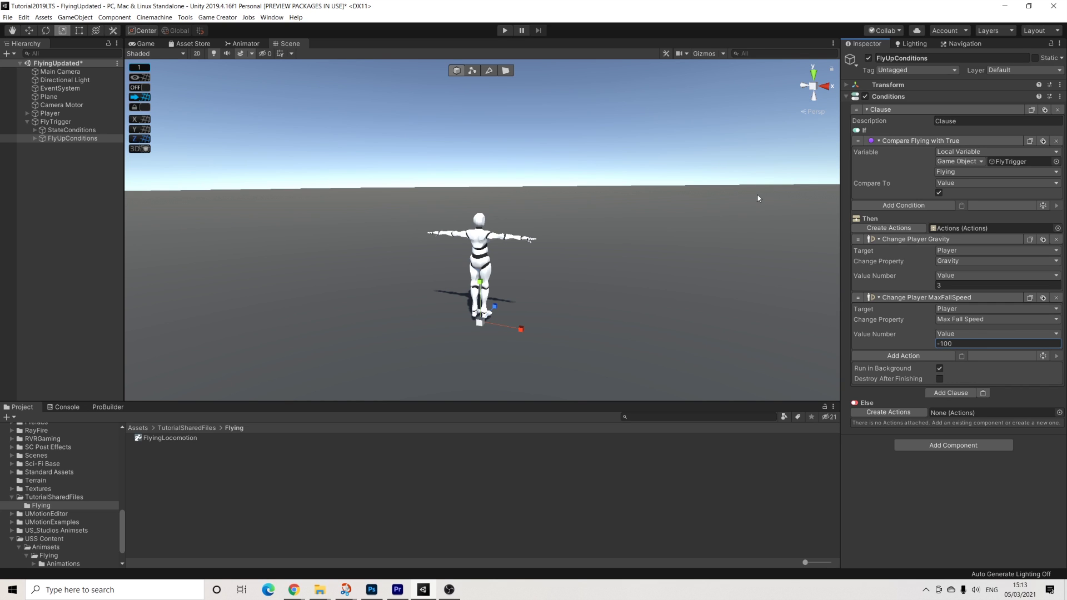
# Duplicate FlyUpConditions and rename the copy FlyUpConditionsStop.
pyautogui.click(65, 140)
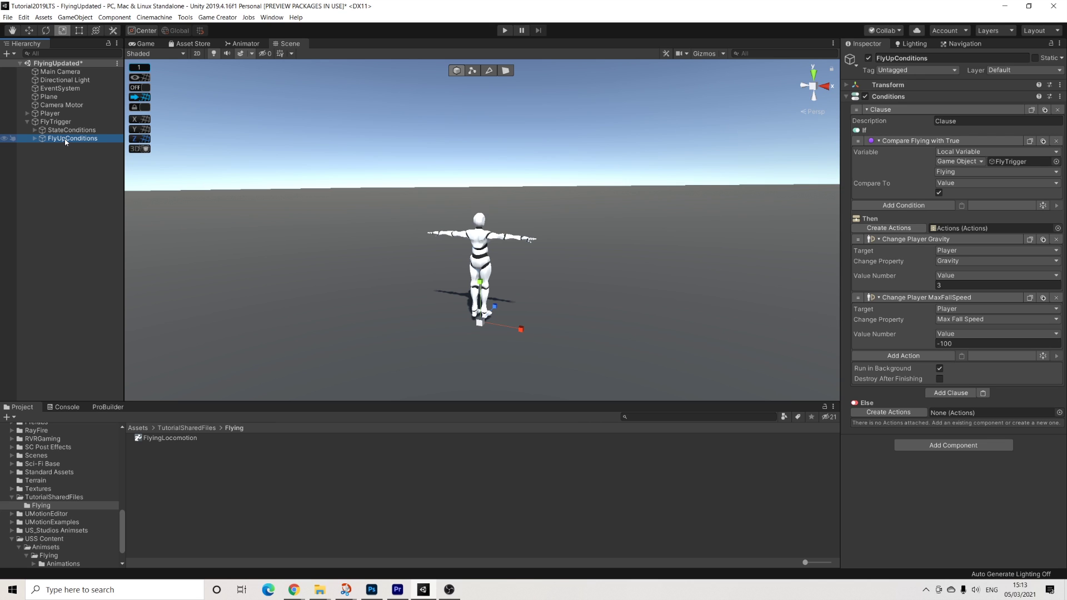
pyautogui.hotkey('ctrl', 'd')
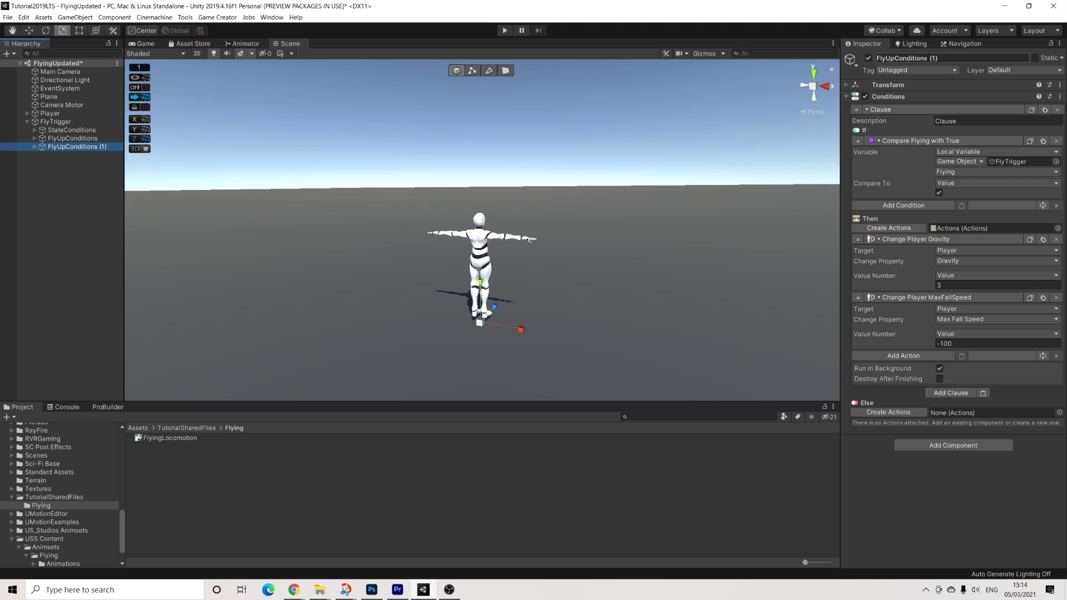
pyautogui.doubleClick(934, 58)
pyautogui.write('Stop')
pyautogui.press('Return')
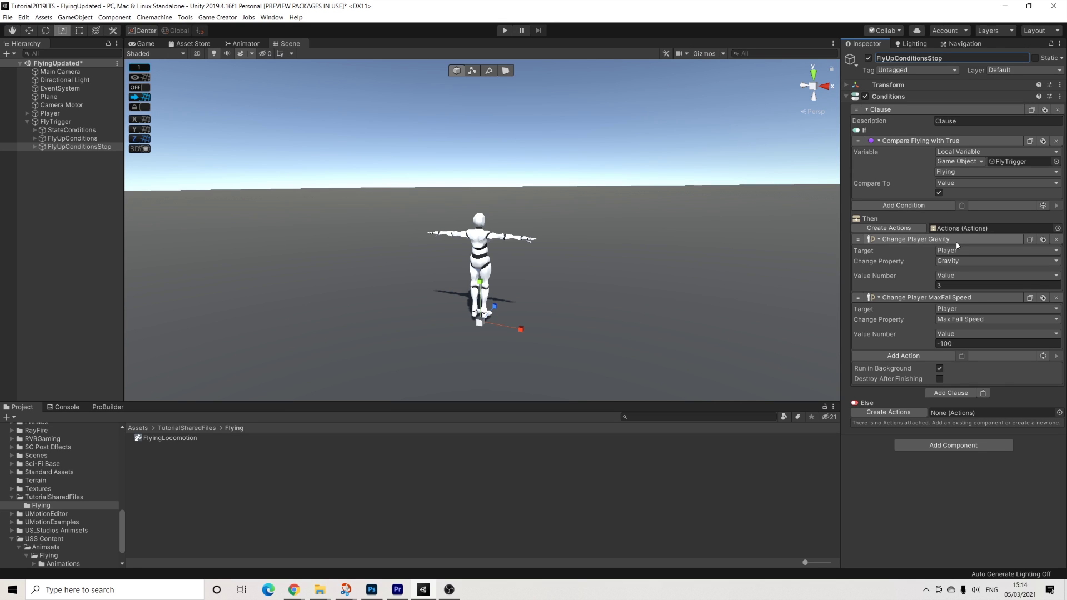
# Set the stop copy's Gravity to -9.81 and Max Fall Speed to 0.
pyautogui.click(947, 285)
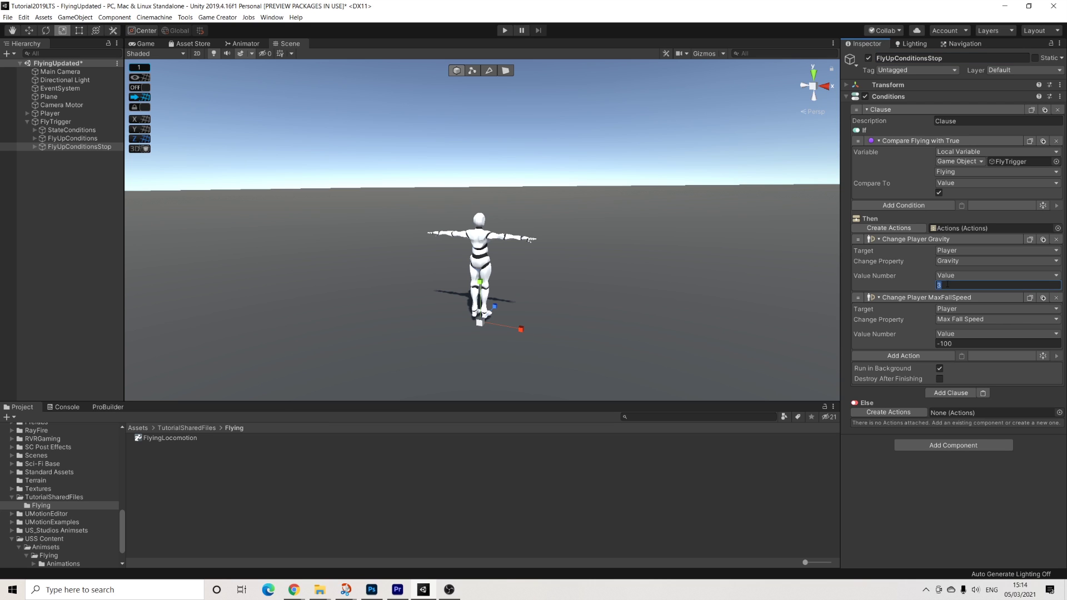
pyautogui.write('-9.81')
pyautogui.click(958, 344)
pyautogui.write('0')
pyautogui.click(50, 113)
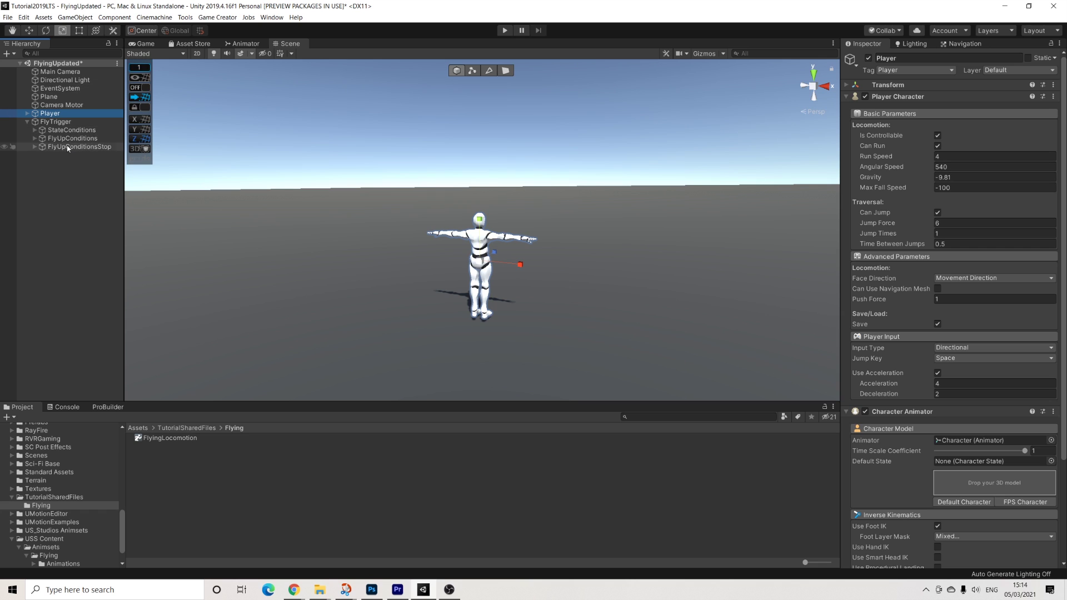
# Set FlyTrigger's third, fourth and fifth triggers to On Mouse Up, On Mouse Down and On Mouse Up.
pyautogui.click(56, 122)
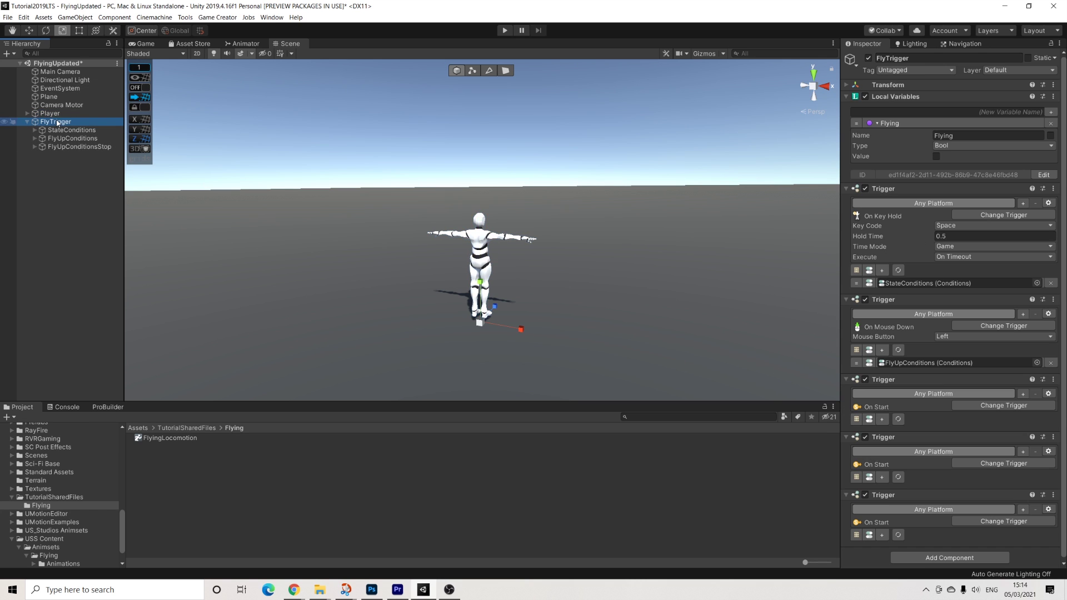
pyautogui.click(983, 406)
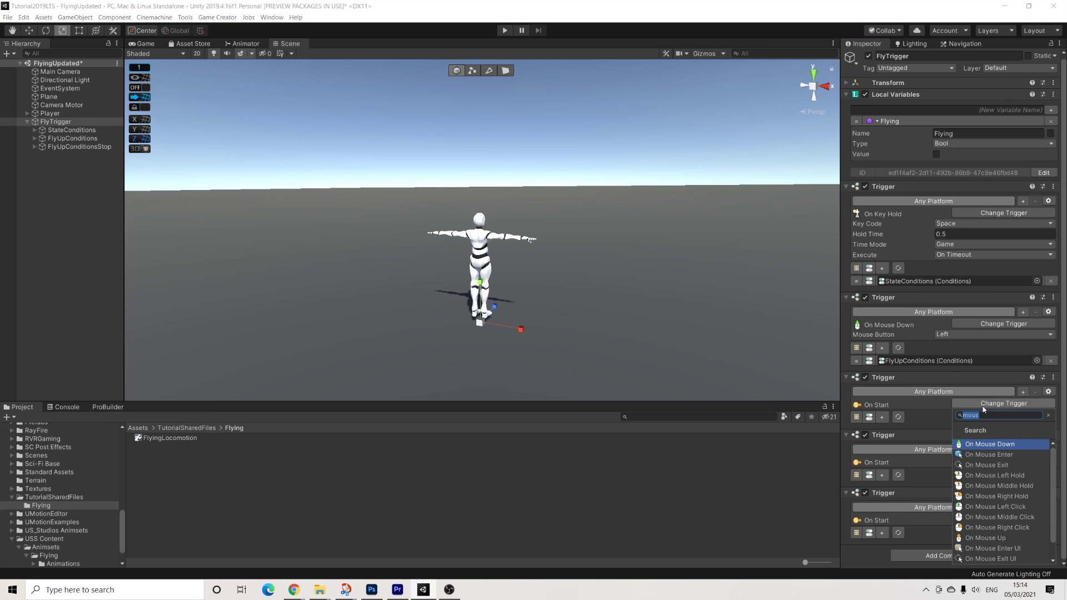
pyautogui.write('mouse up')
pyautogui.press('Return')
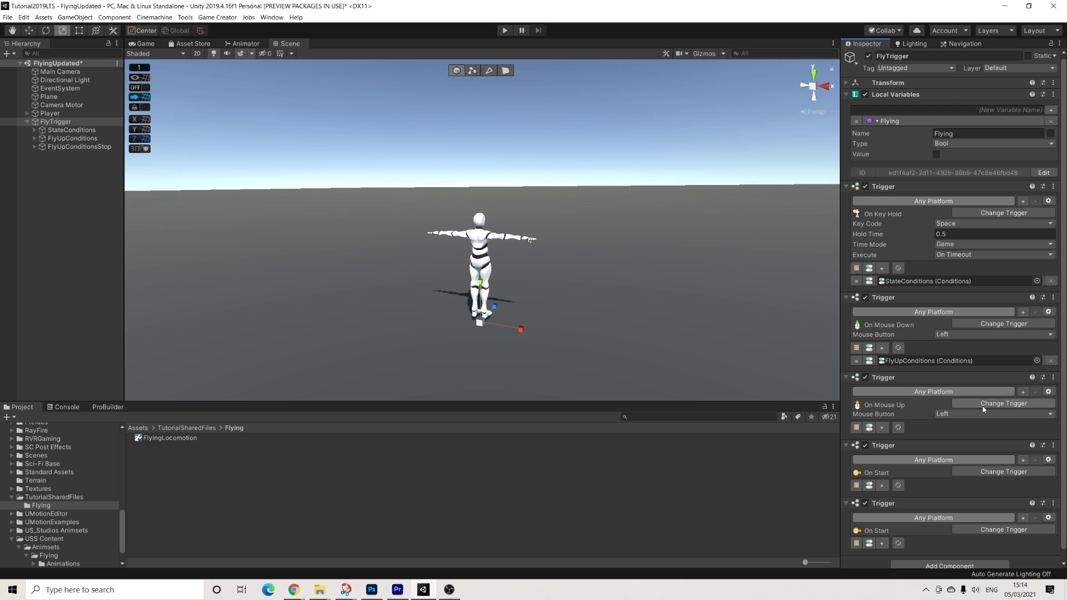
pyautogui.click(970, 473)
pyautogui.write('mouse down')
pyautogui.press('Return')
pyautogui.scroll(-1, 980, 520)
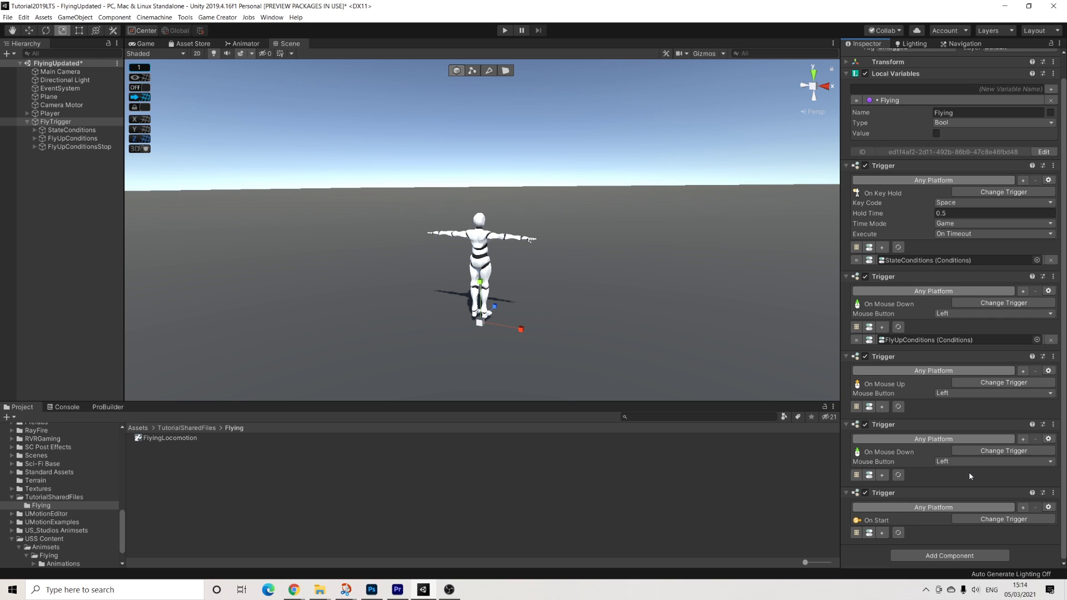
pyautogui.click(979, 521)
pyautogui.write('mous')
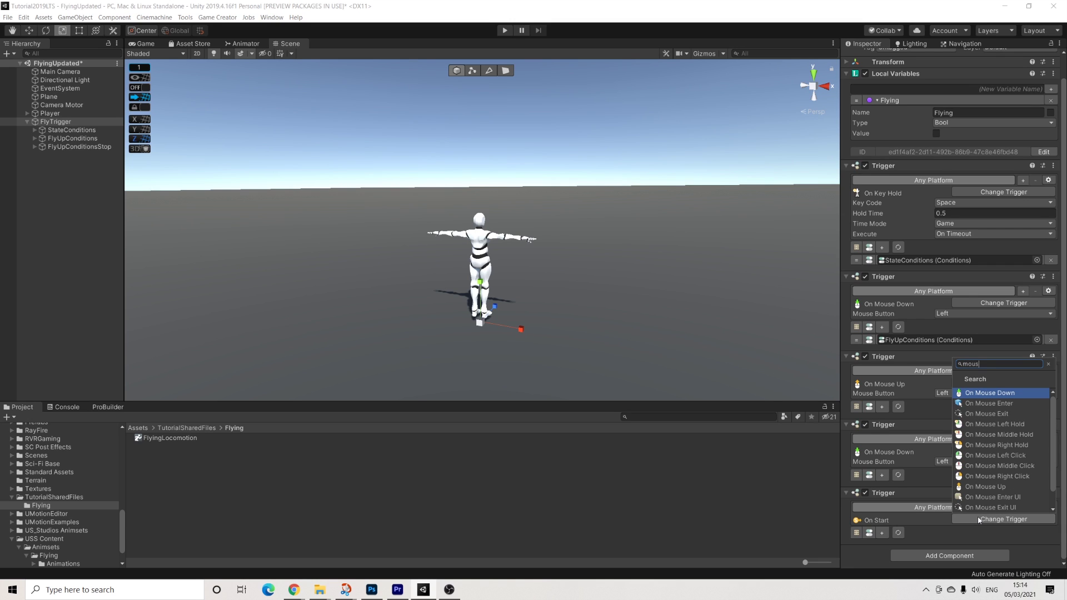
pyautogui.write('e up')
pyautogui.press('Return')
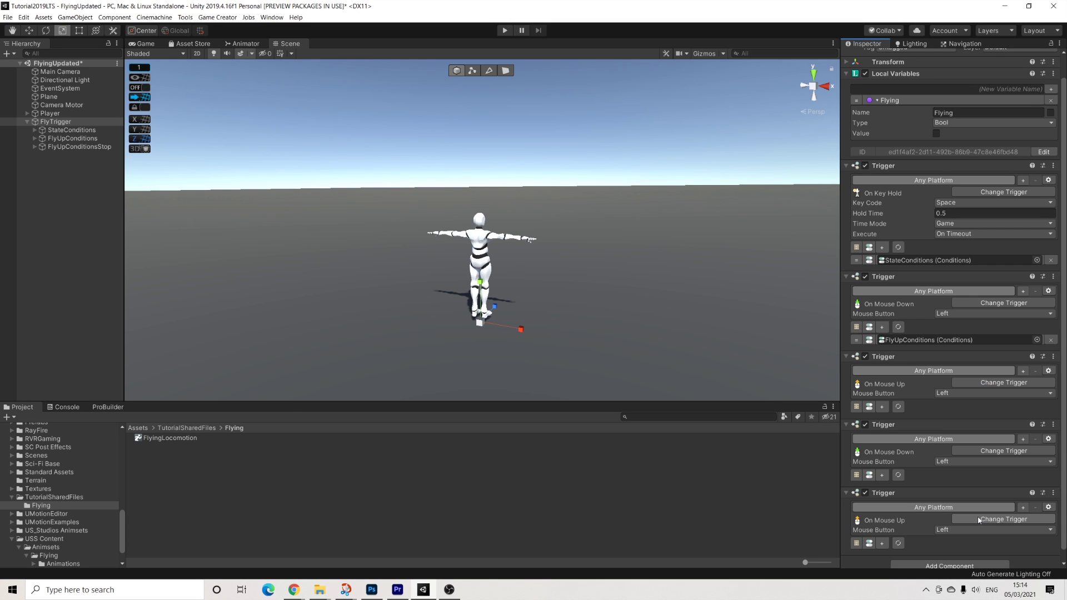
# Switch the fourth and fifth triggers to the right mouse button.
pyautogui.click(955, 531)
pyautogui.click(956, 551)
pyautogui.click(960, 462)
pyautogui.click(957, 482)
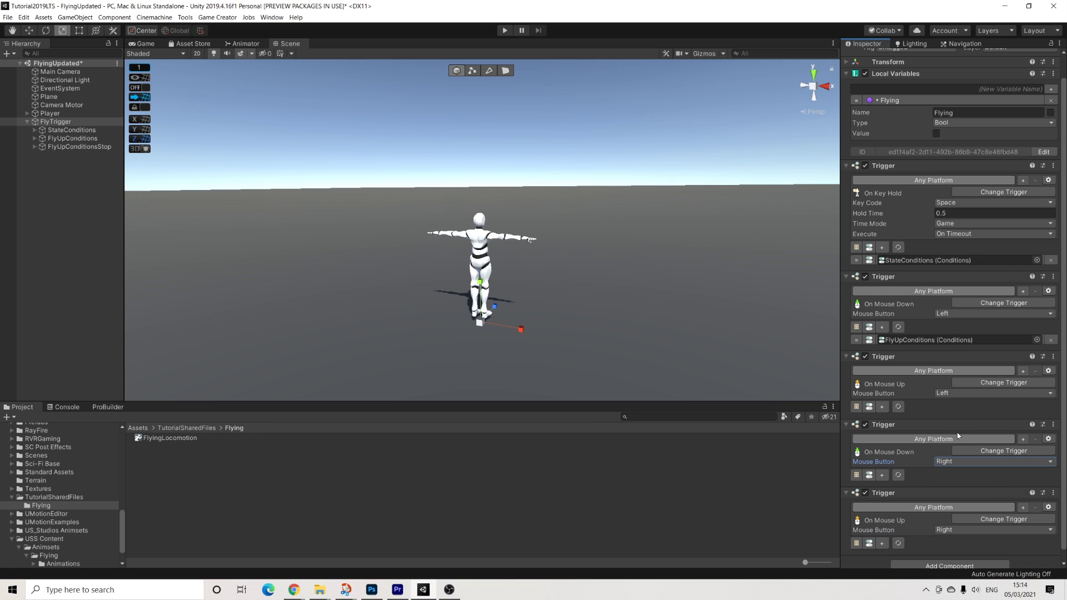
# Add conditions slots to triggers three to five and assign FlyUpConditionsStop to the left-mouse release.
pyautogui.click(882, 406)
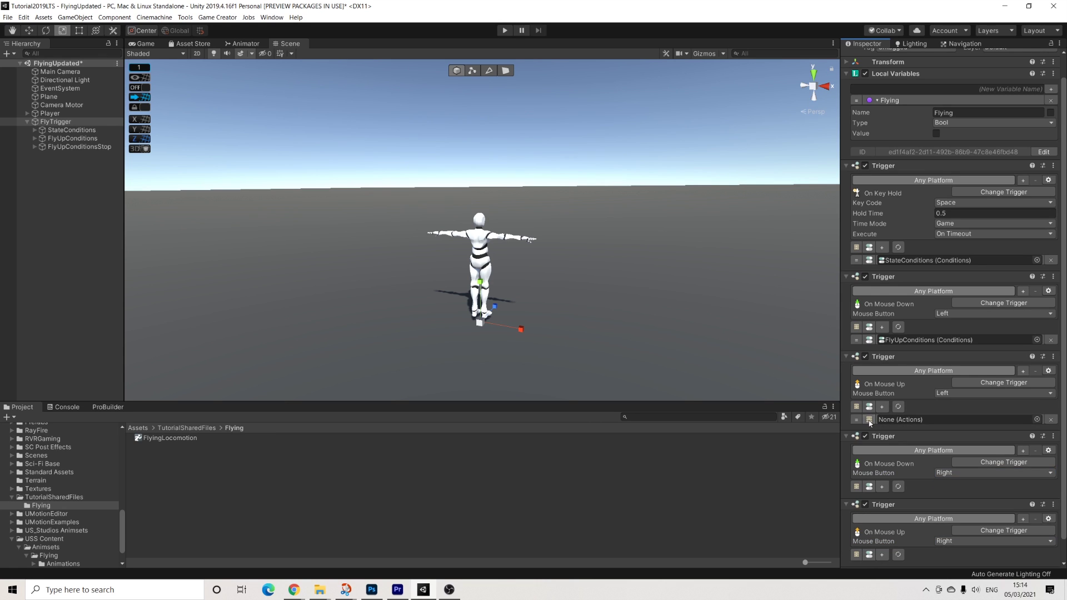
pyautogui.click(882, 487)
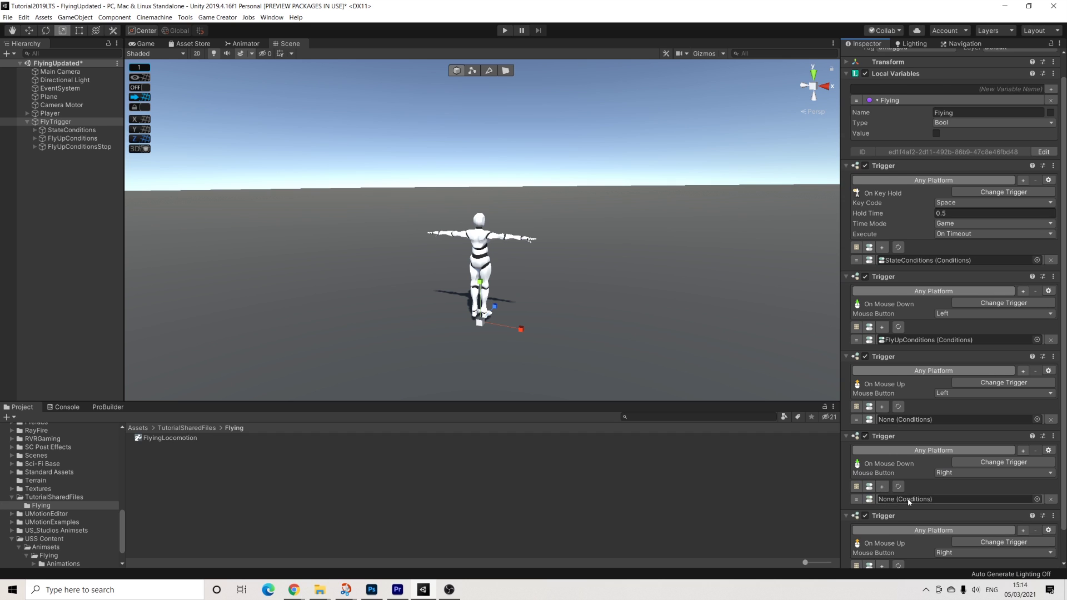
pyautogui.scroll(-2, 908, 498)
pyautogui.click(882, 532)
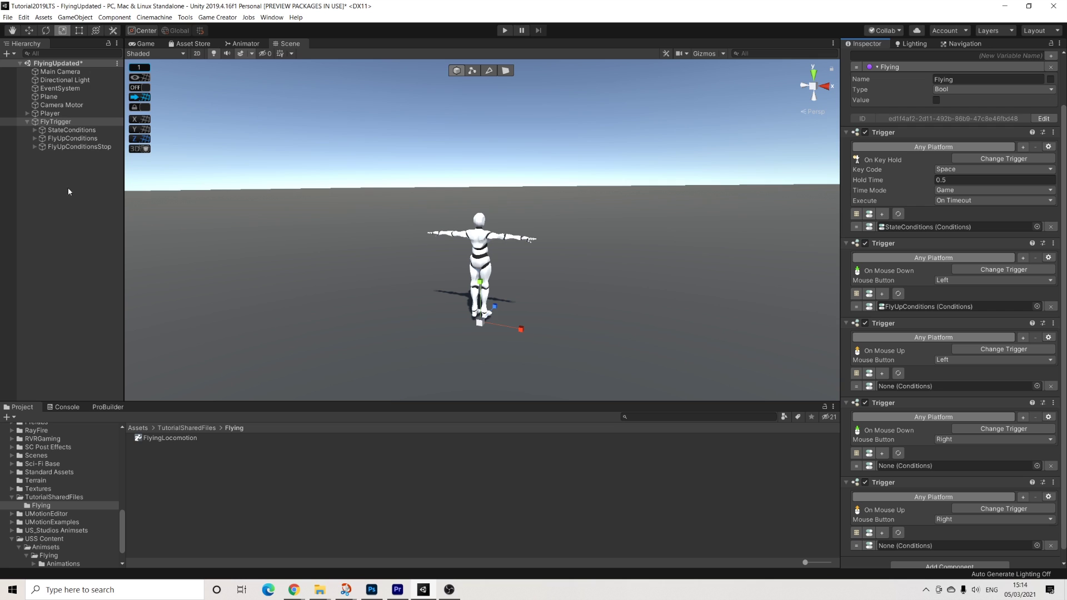
pyautogui.moveTo(66, 147); pyautogui.dragTo(935, 385)
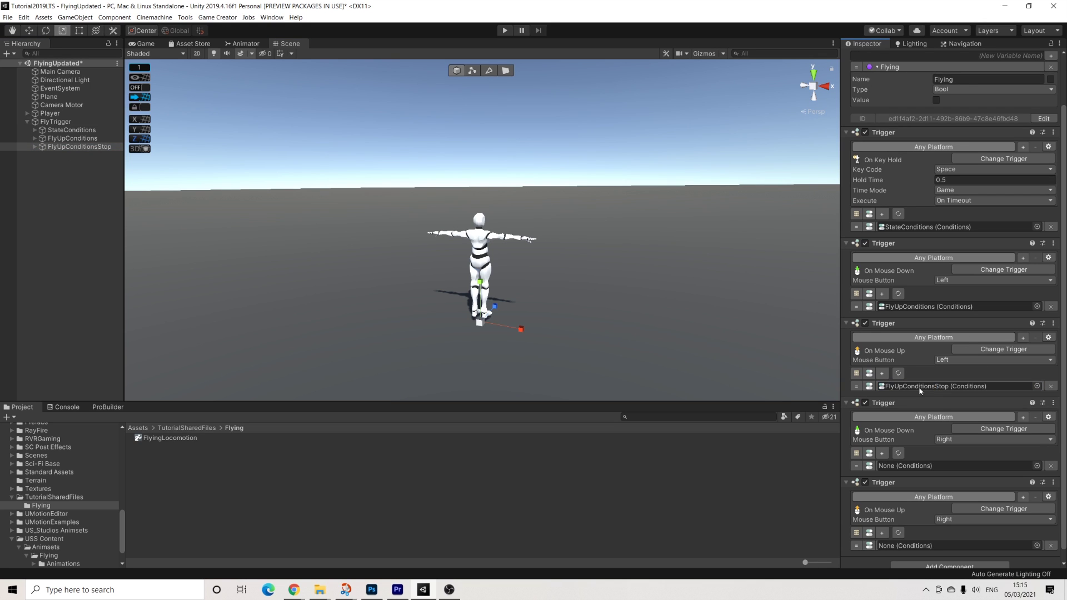
# Duplicate FlyUpConditions and FlyUpConditionsStop, moving the FlyUpConditions (1) copy above the stop copy.
pyautogui.click(67, 148)
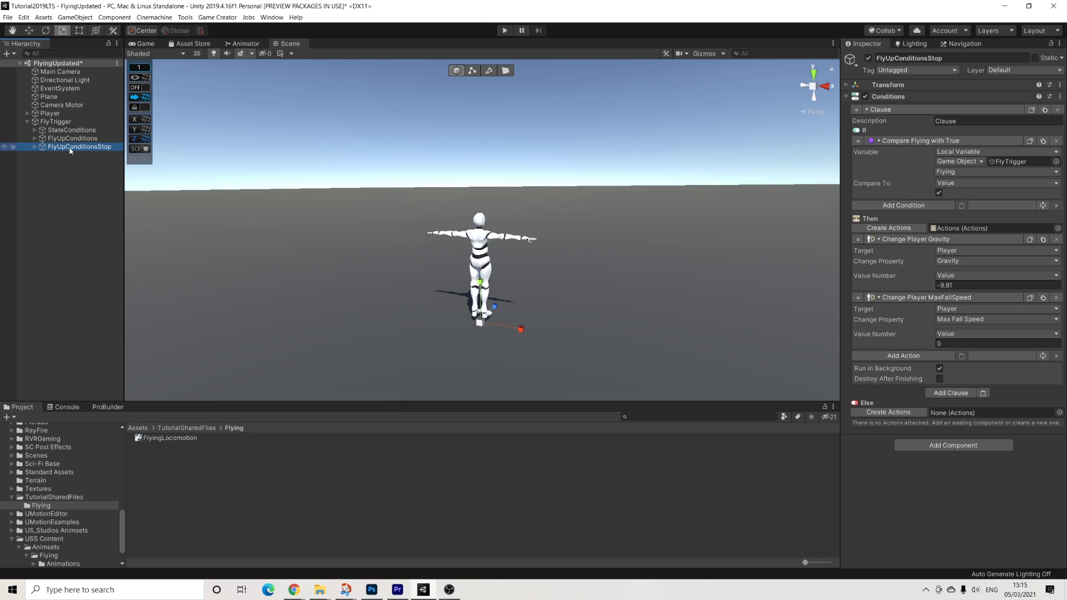
pyautogui.keyDown('ctrl'); pyautogui.click(72, 140); pyautogui.keyUp('ctrl')
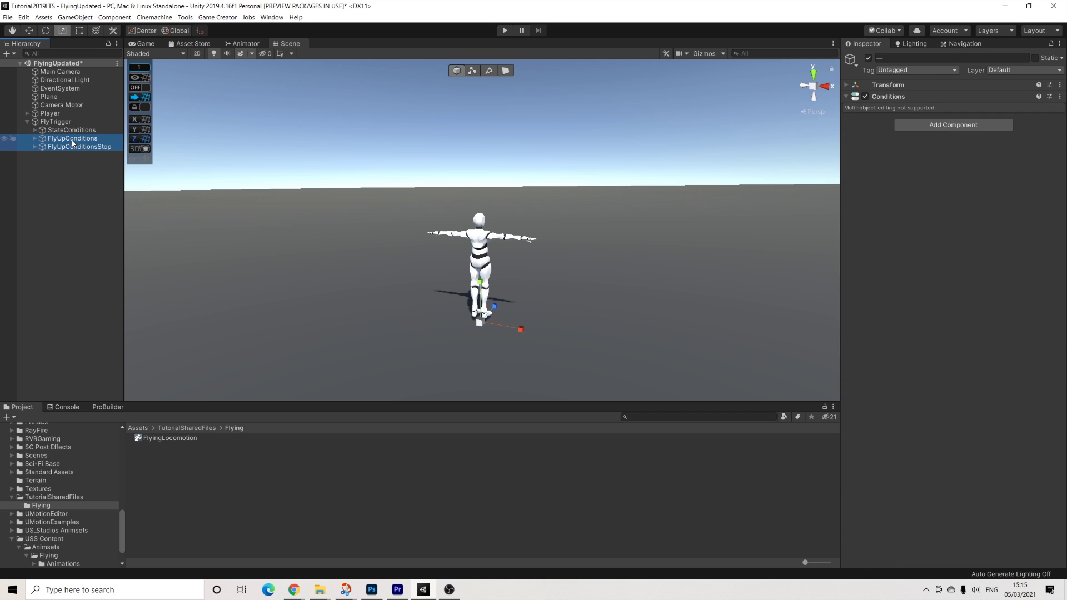
pyautogui.hotkey('ctrl', 'd')
pyautogui.click(72, 163)
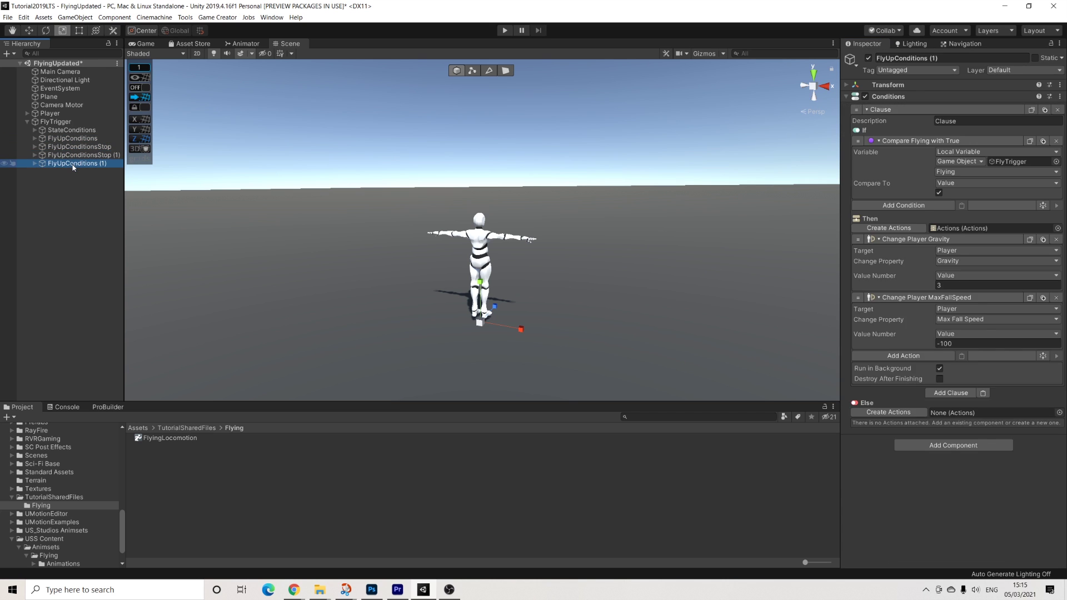
pyautogui.moveTo(73, 164); pyautogui.dragTo(90, 155)
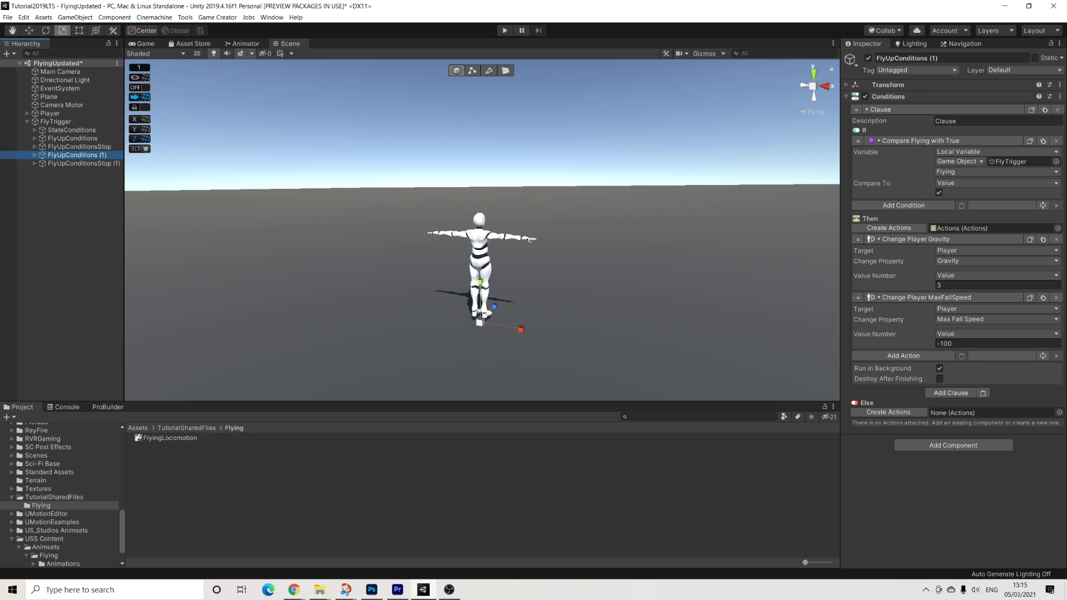
# Rename the copy FlyDownConditions, delete its Gravity action and set Max Fall Speed to -6.
pyautogui.click(901, 58)
pyautogui.moveTo(895, 59); pyautogui.dragTo(885, 59)
pyautogui.write('Down')
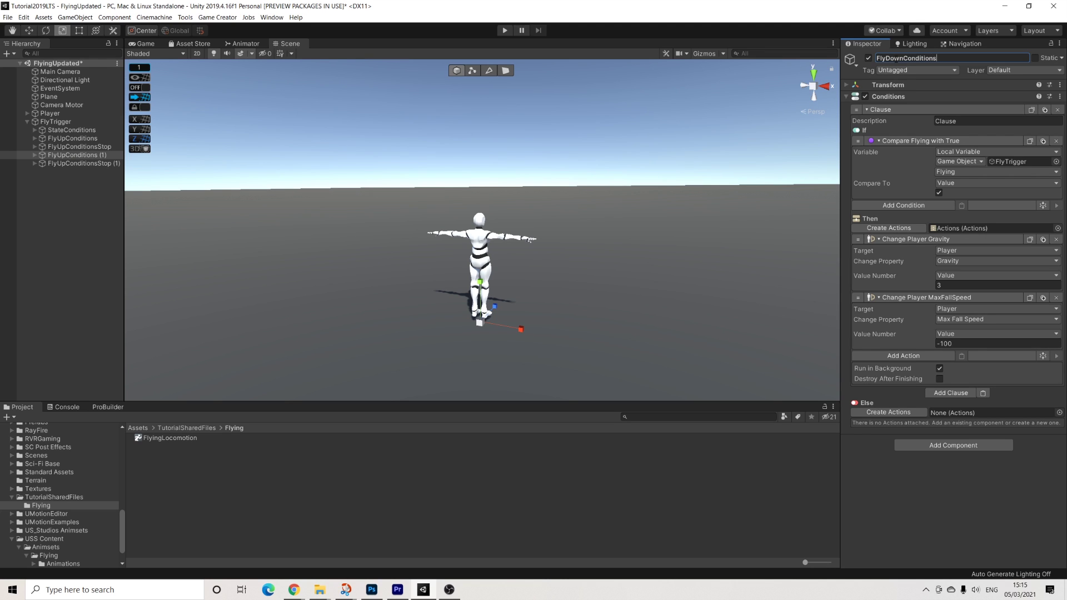
pyautogui.press('Return')
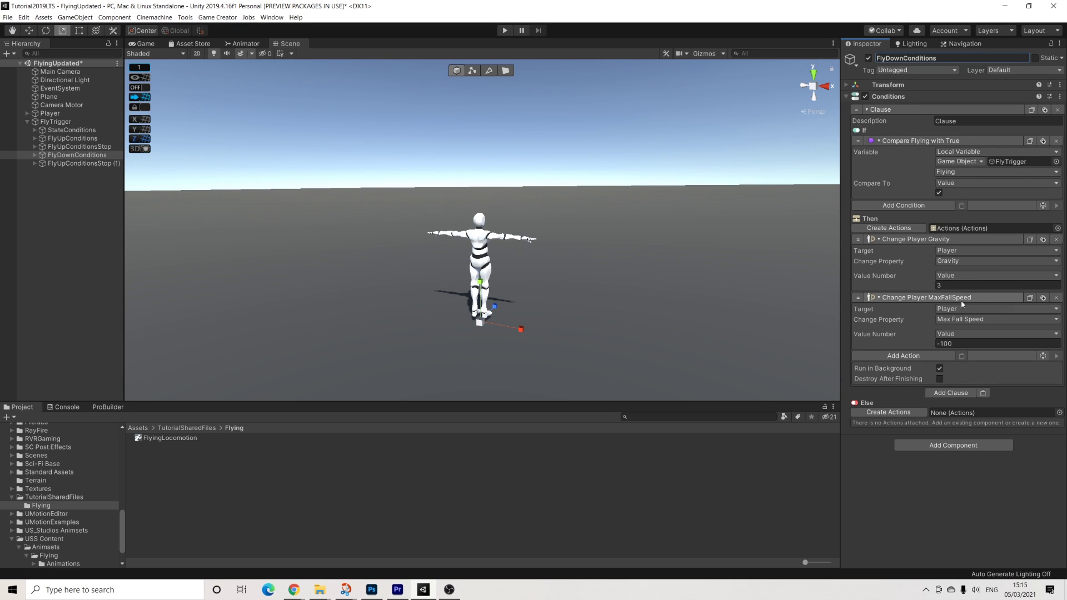
pyautogui.click(1057, 240)
pyautogui.click(966, 287)
pyautogui.write('-6')
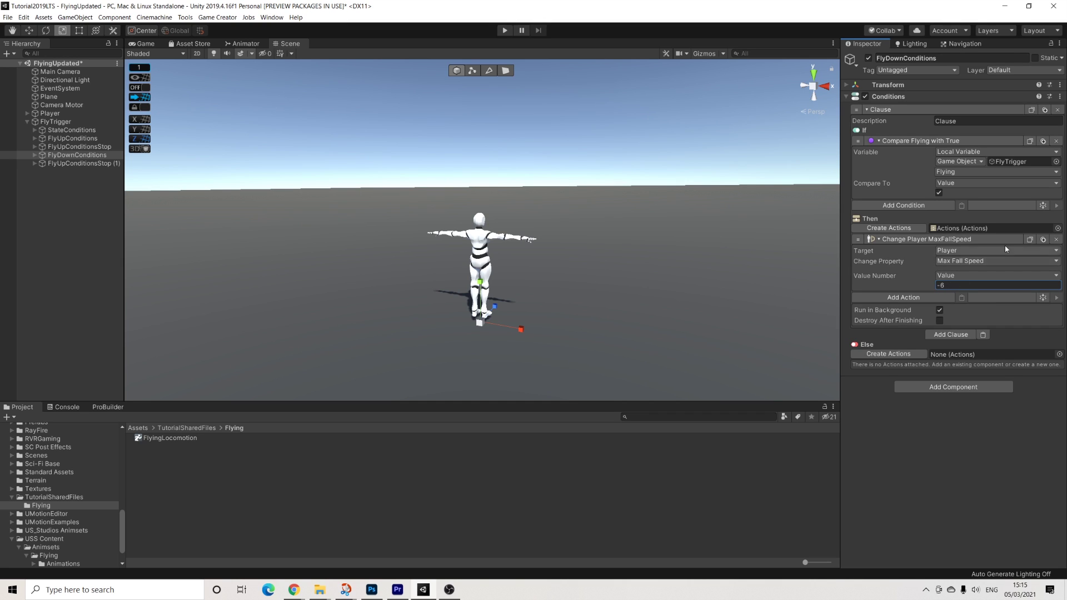
# Rename the stop copy FlyDownConditionsStop and remove its Change Player Gravity action.
pyautogui.click(82, 163)
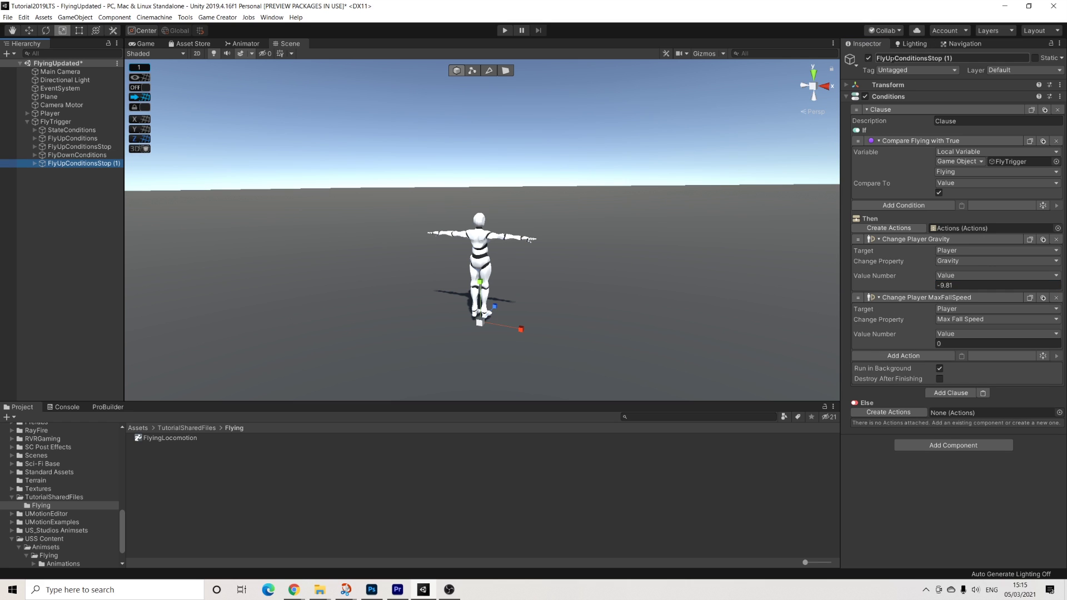
pyautogui.click(892, 60)
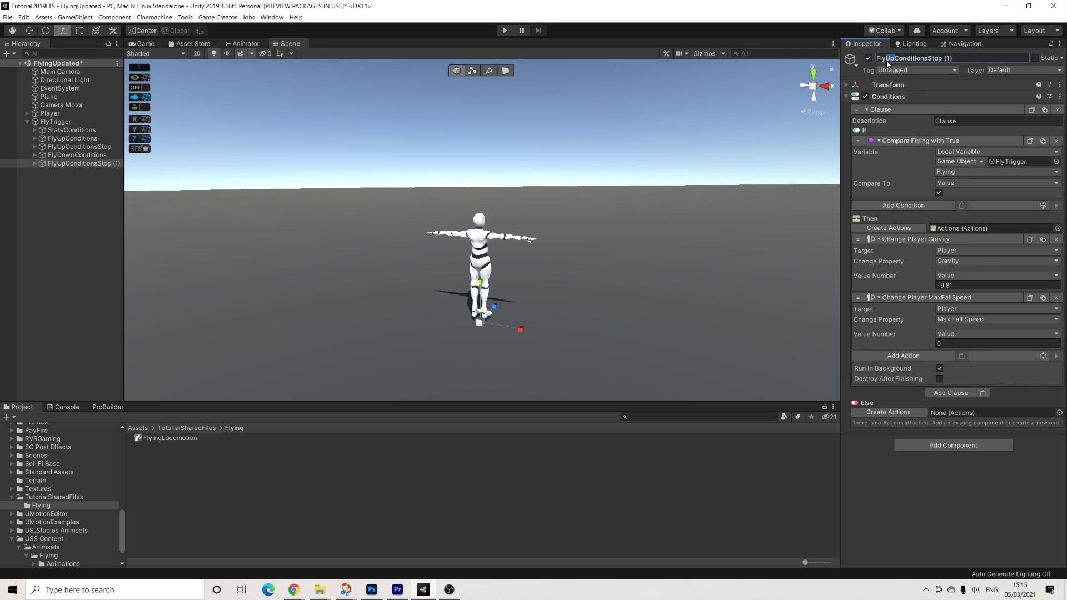
pyautogui.hotkey('shift', 'Right')
pyautogui.hotkey('shift', 'Right')
pyautogui.write('Down')
pyautogui.press('Return')
pyautogui.click(1056, 239)
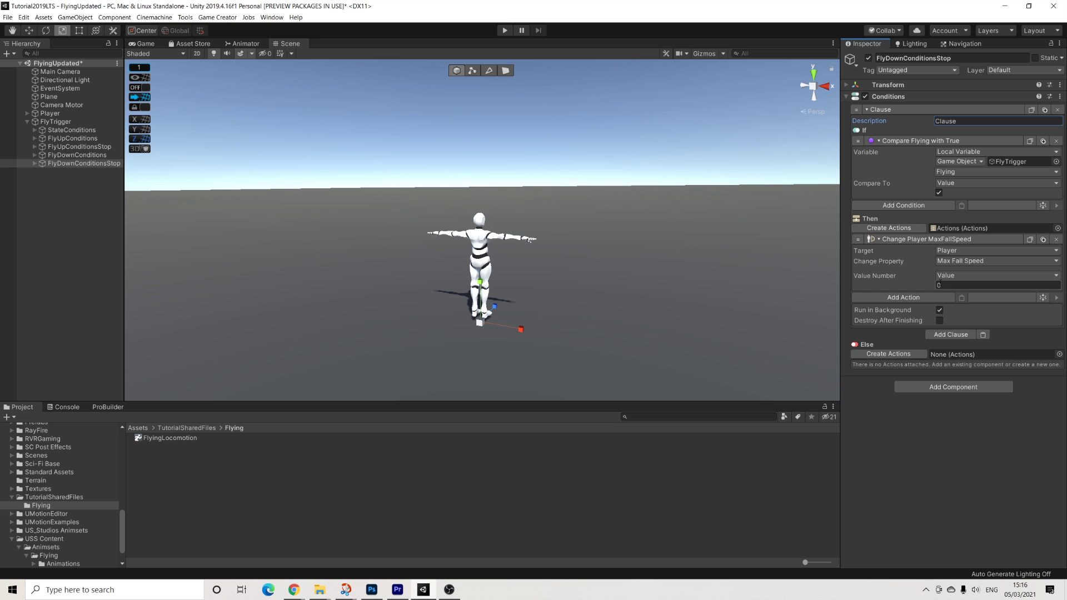
# Save the scene via File > Save and compare FlyUpConditions with FlyUpConditionsStop.
pyautogui.click(7, 17)
pyautogui.click(21, 52)
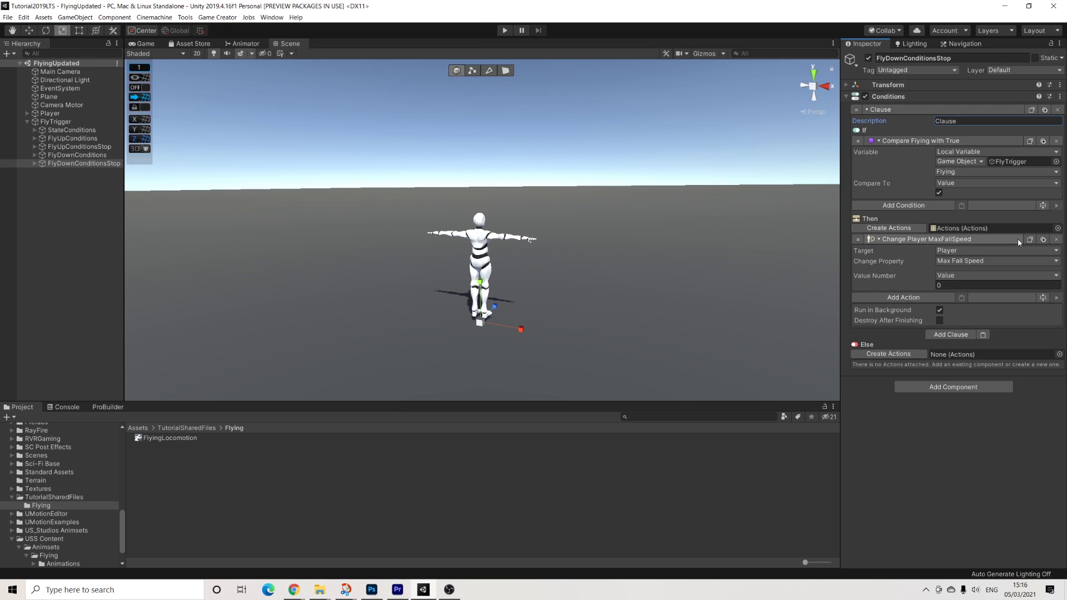
pyautogui.click(76, 139)
pyautogui.click(76, 146)
pyautogui.click(76, 139)
pyautogui.click(76, 146)
pyautogui.click(76, 139)
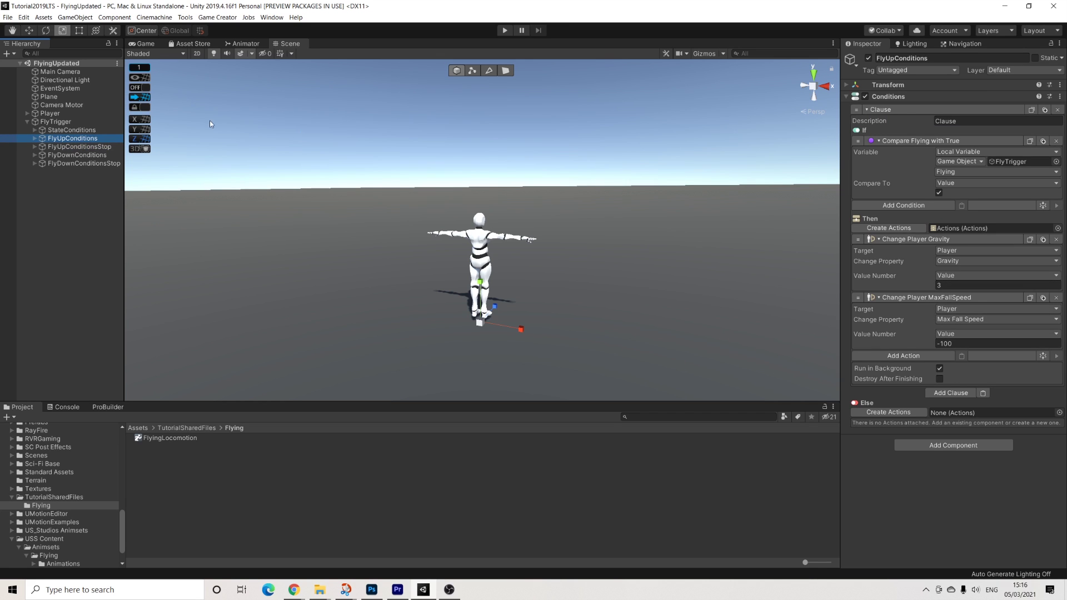
# Assign FlyDownConditions to On Mouse Down (Right) and FlyDownConditionsStop to On Mouse Up (Right), then press Play.
pyautogui.click(58, 122)
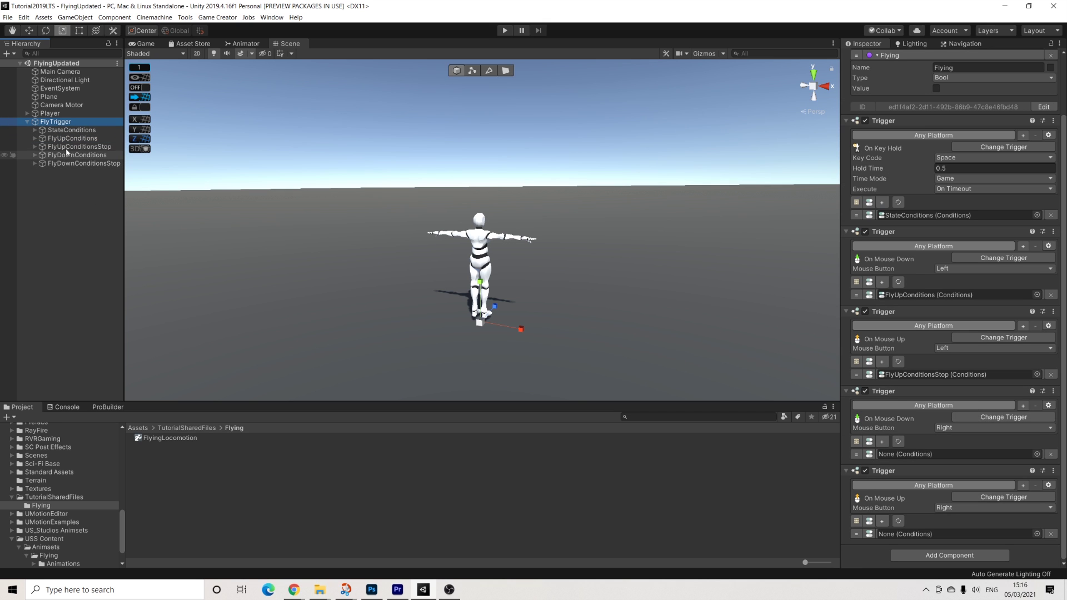
pyautogui.moveTo(97, 155); pyautogui.dragTo(931, 457)
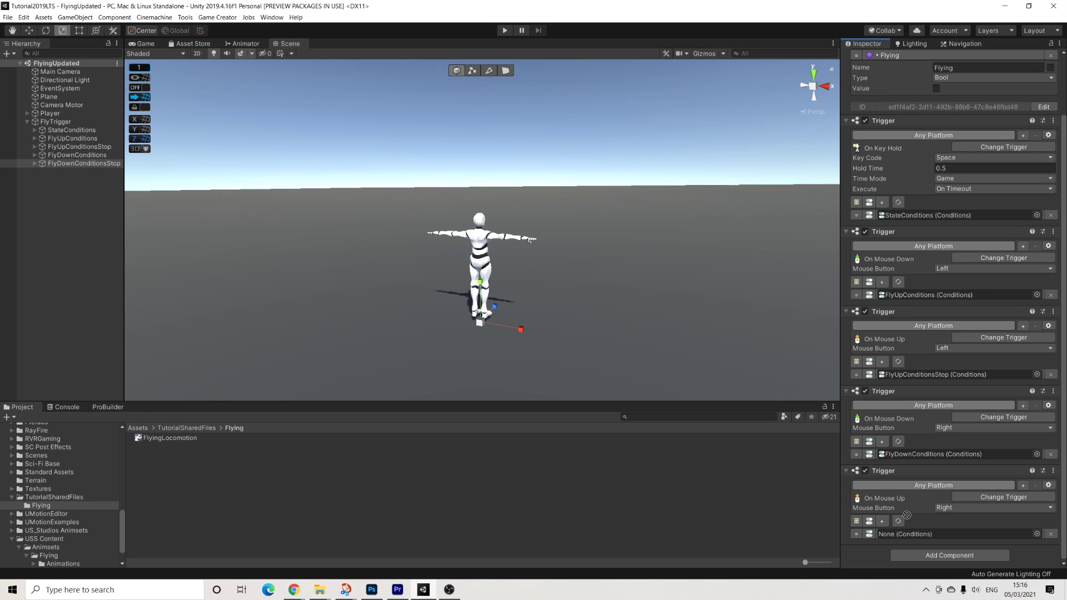
pyautogui.moveTo(907, 515); pyautogui.dragTo(944, 534)
pyautogui.scroll(3, 920, 262)
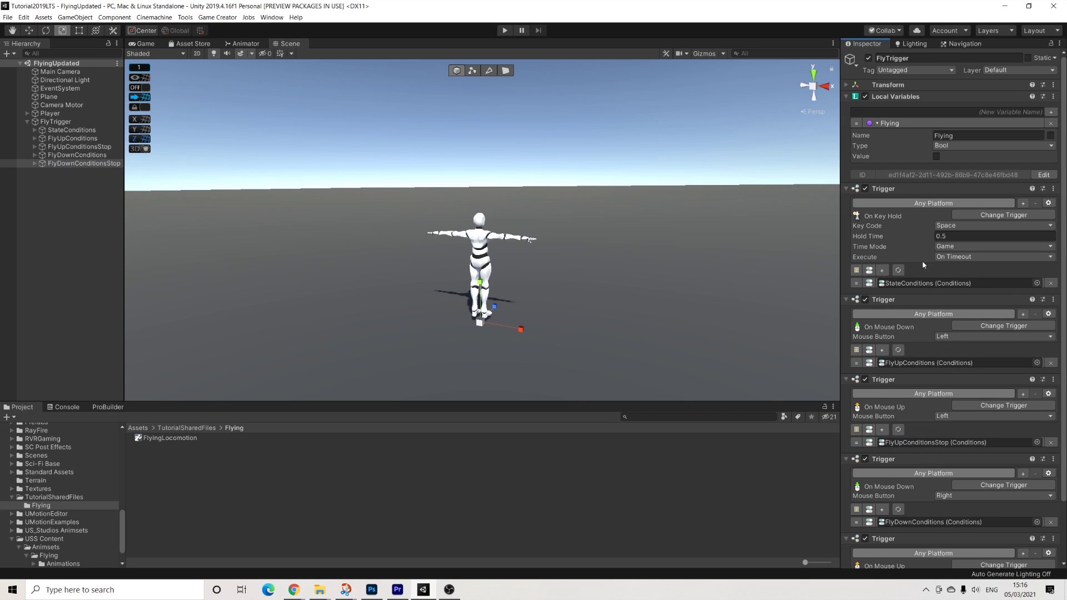
pyautogui.click(504, 31)
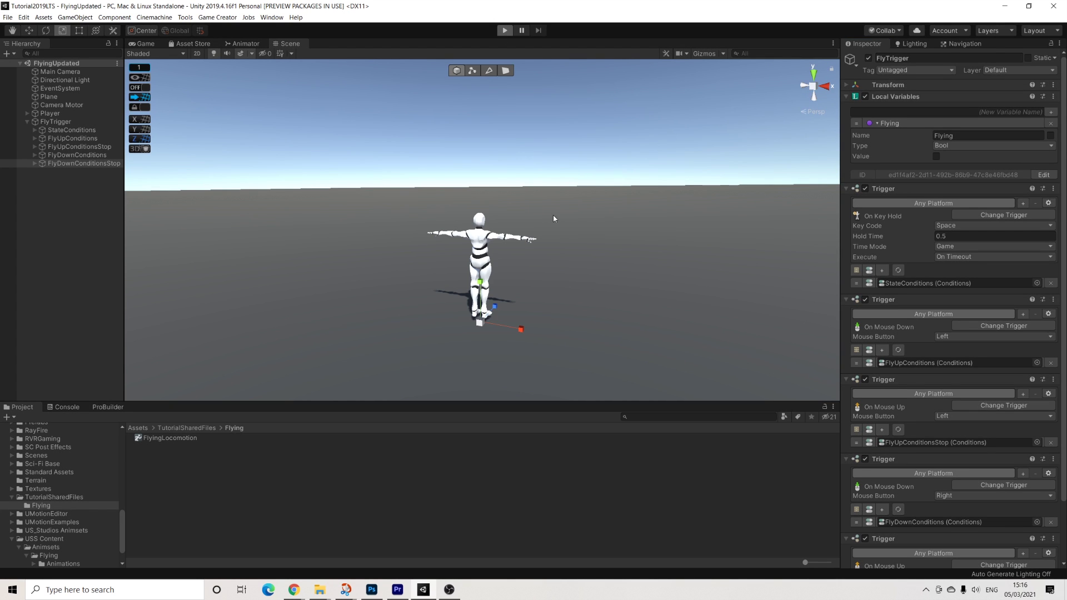
# Take off with Space, descend with the right mouse, and rise again with left clicks.
pyautogui.press('space')
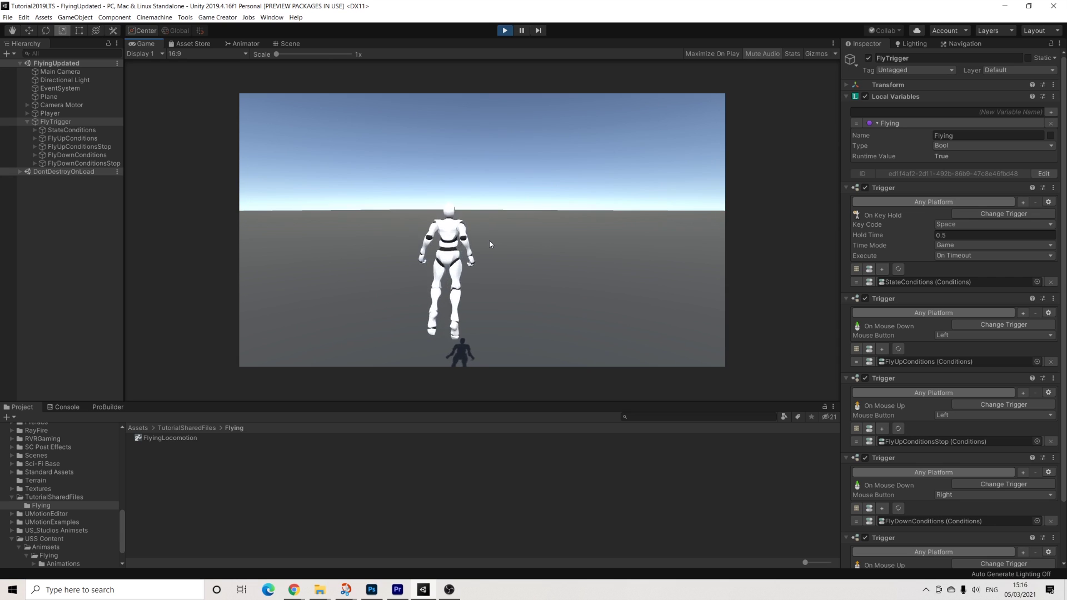
pyautogui.press('space')
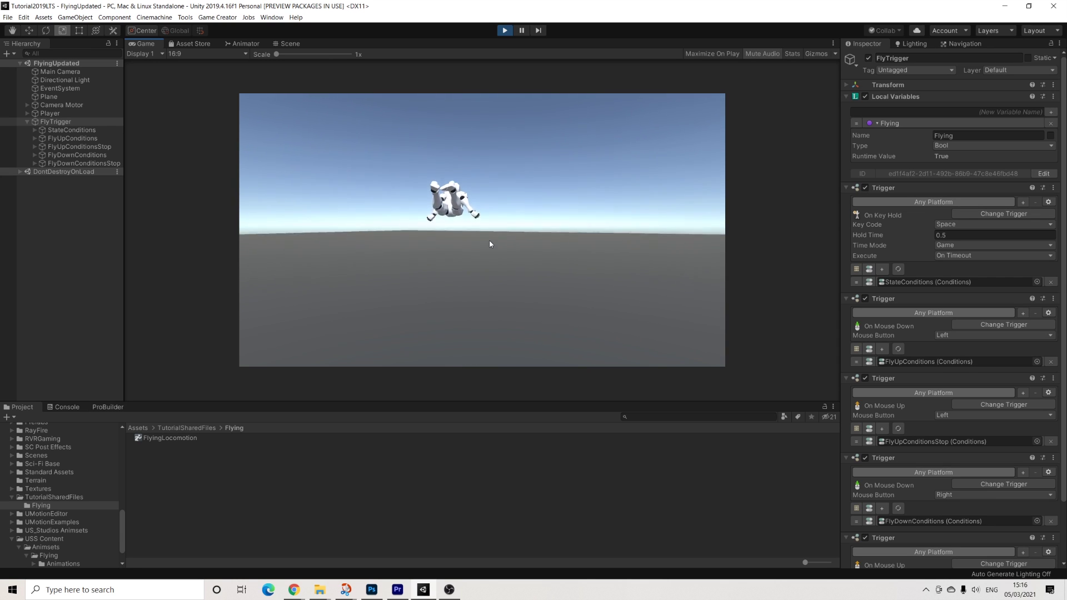
pyautogui.rightClick(489, 242)
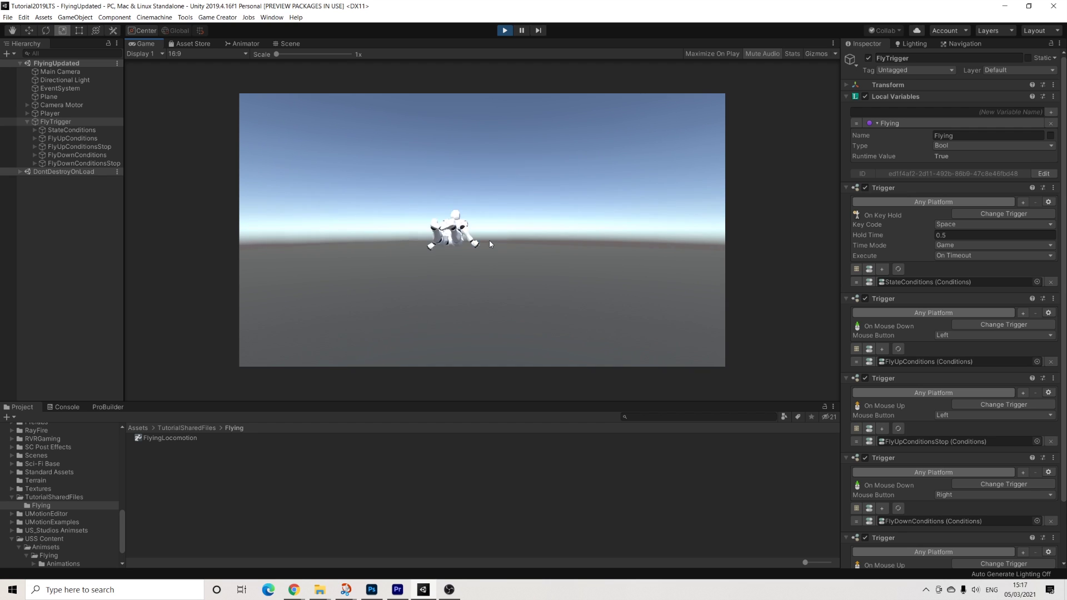
pyautogui.click(489, 244)
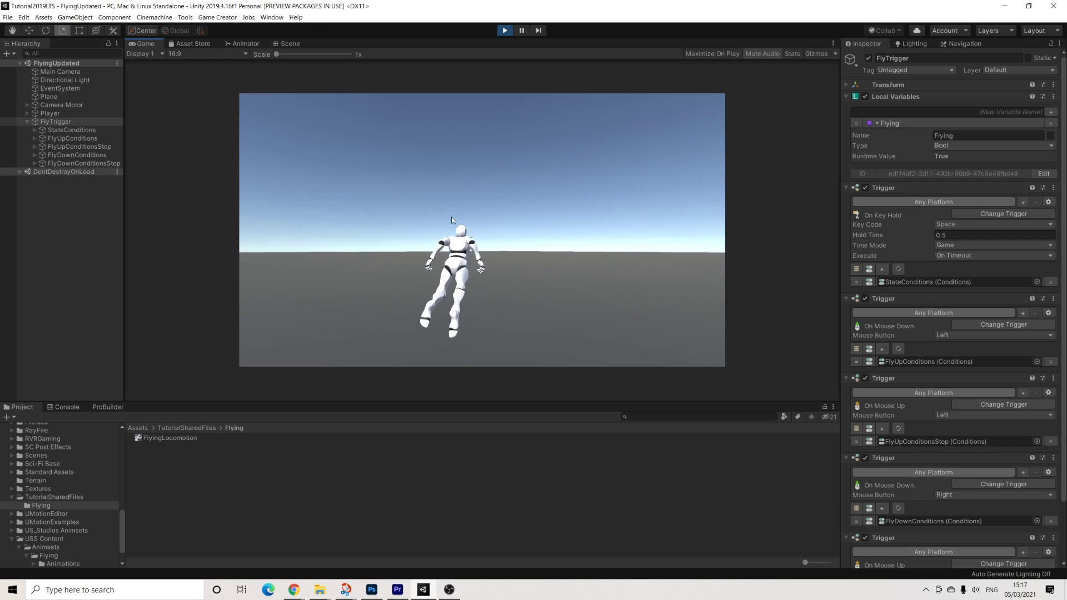
pyautogui.click(483, 238)
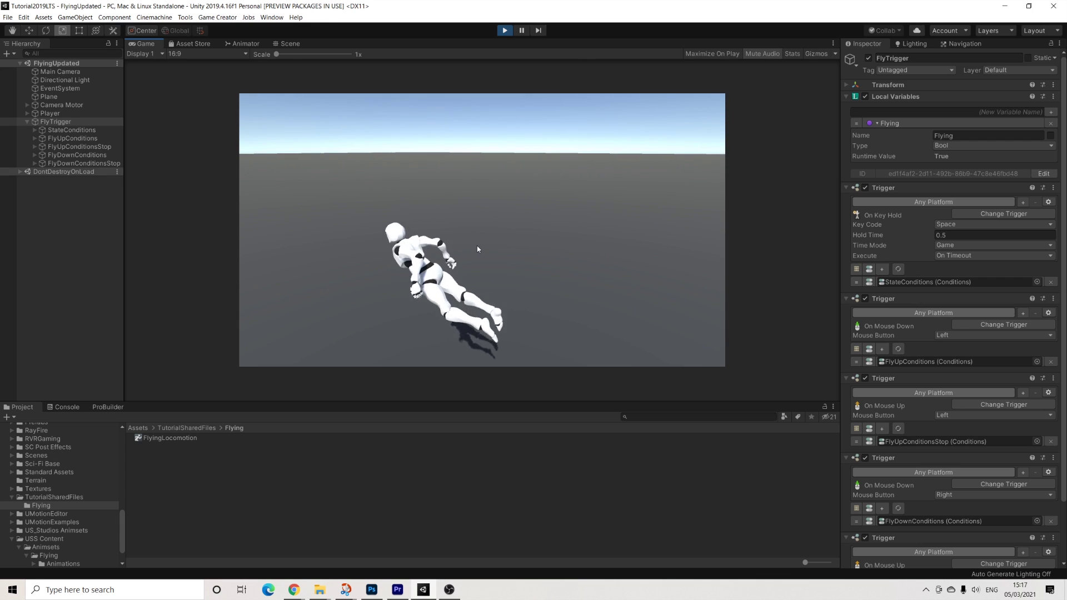
pyautogui.click(477, 251)
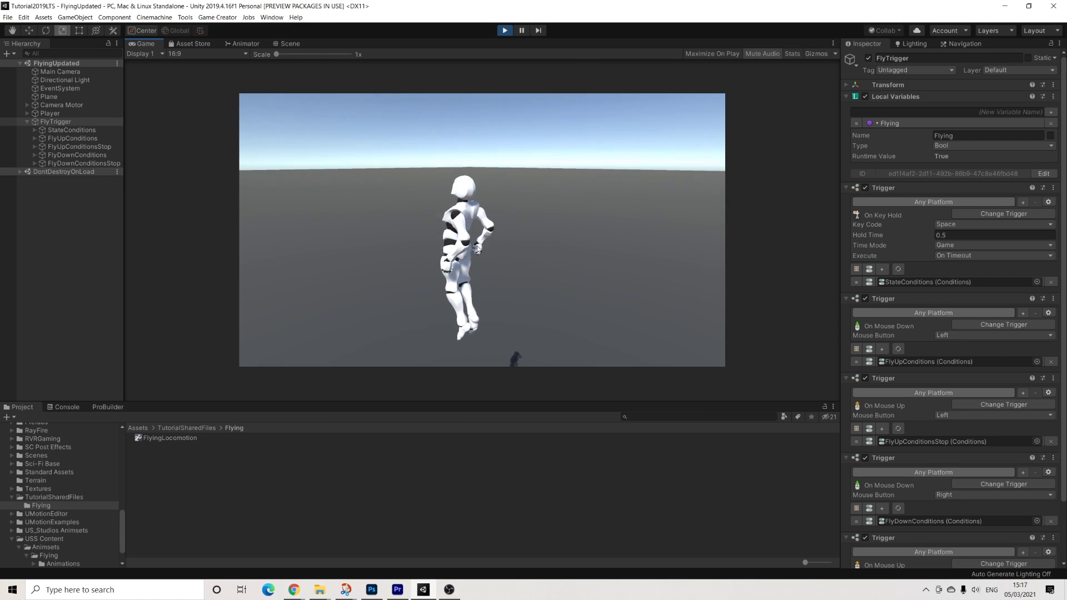